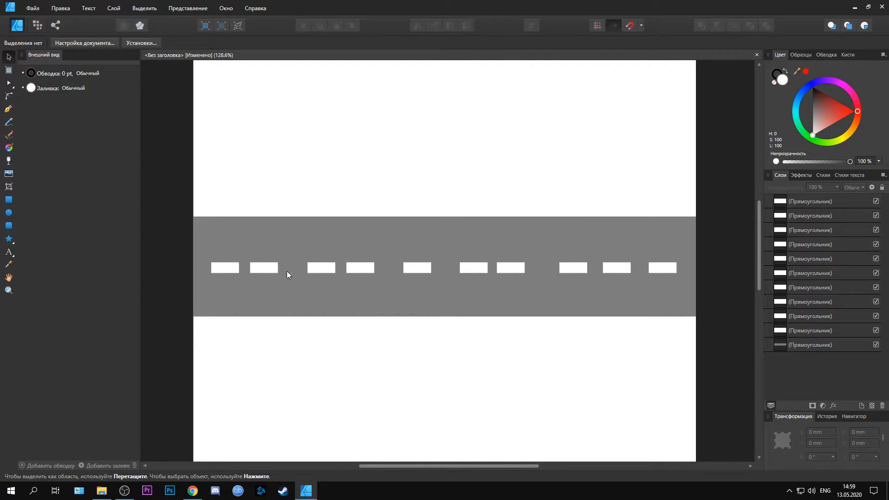
Distribute the ten white road-marking rectangles evenly along the grey road using automatic horizontal spacing.
{"action": "left_click_drag", "start_coordinate": [227, 270], "coordinate": [660, 269]}
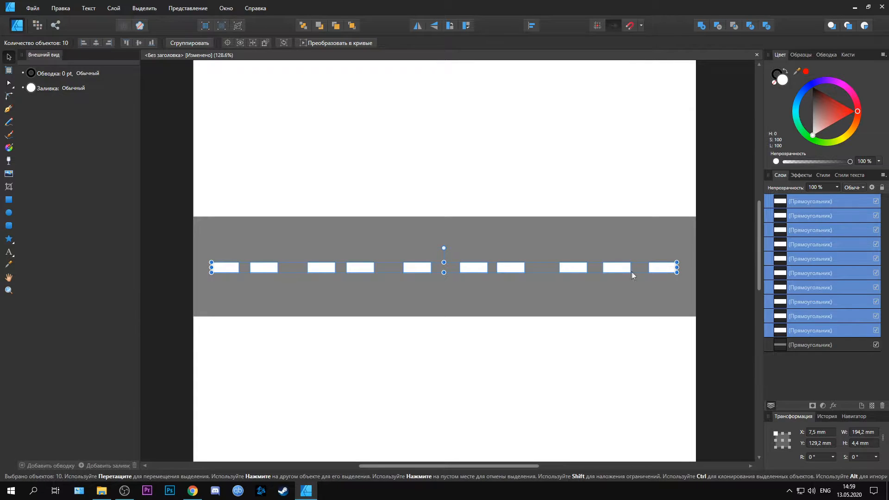
{"action": "left_click", "coordinate": [531, 26]}
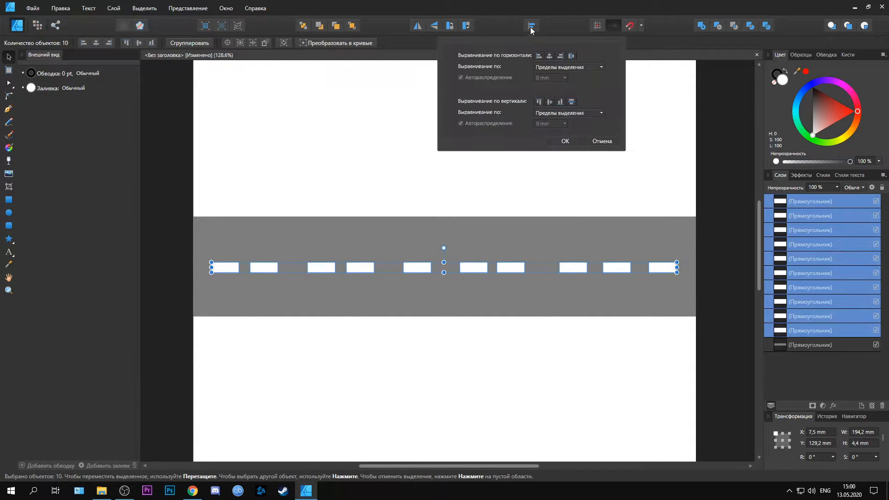
{"action": "left_click", "coordinate": [571, 55]}
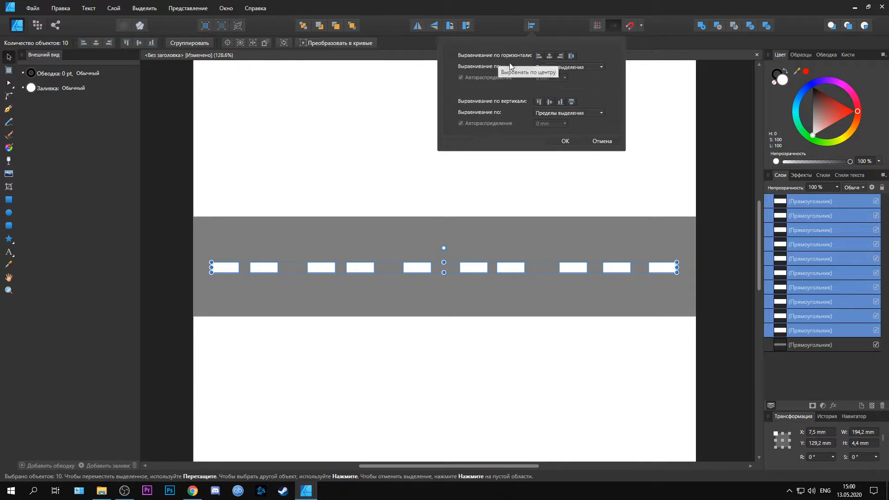
{"action": "left_click", "coordinate": [572, 102]}
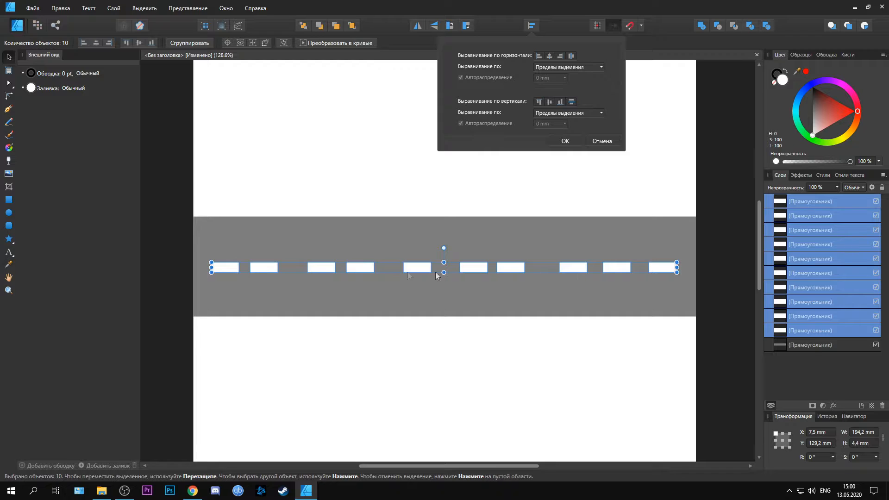
{"action": "left_click", "coordinate": [572, 55]}
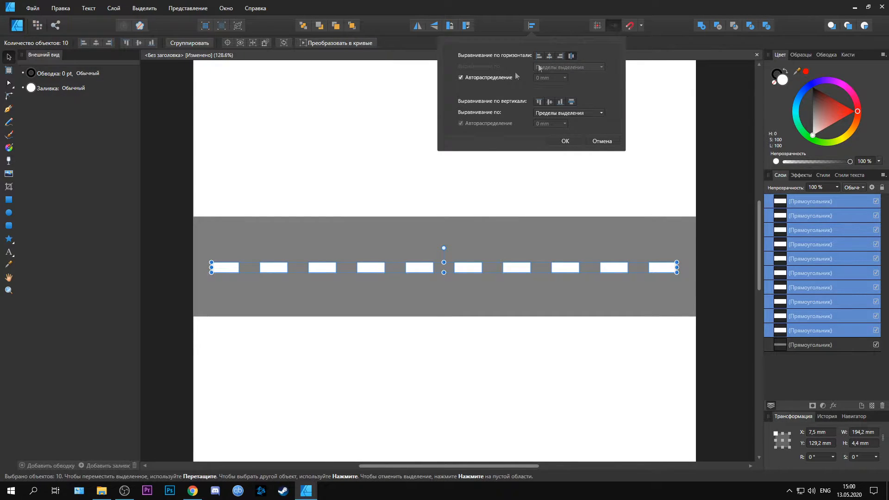
{"action": "left_click", "coordinate": [325, 178]}
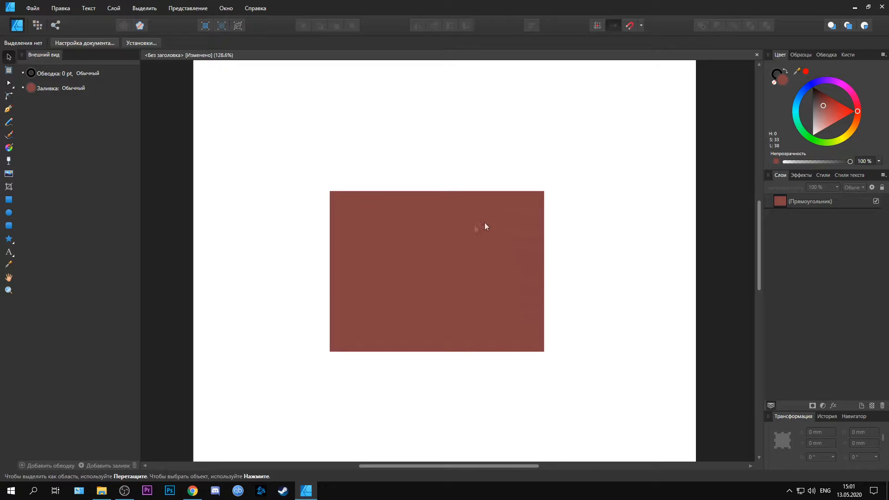
Give the brown-red rectangle a solid stroke about 9.4 pt wide and change the stroke colour from black.
{"action": "left_click", "coordinate": [452, 230]}
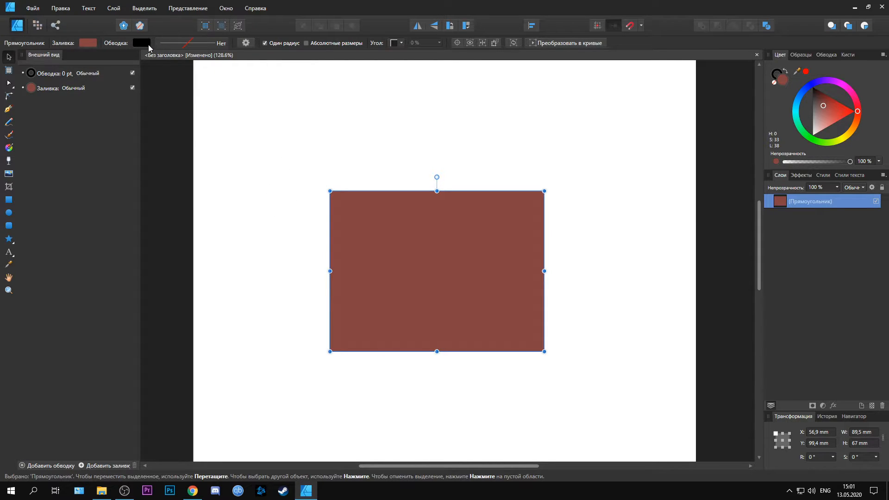
{"action": "left_click", "coordinate": [196, 43]}
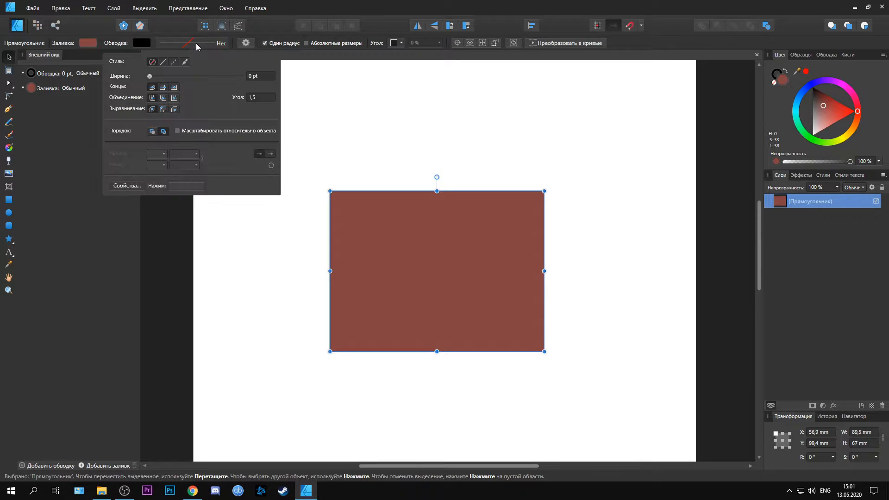
{"action": "left_click", "coordinate": [162, 62]}
{"action": "left_click_drag", "start_coordinate": [156, 76], "coordinate": [189, 78]}
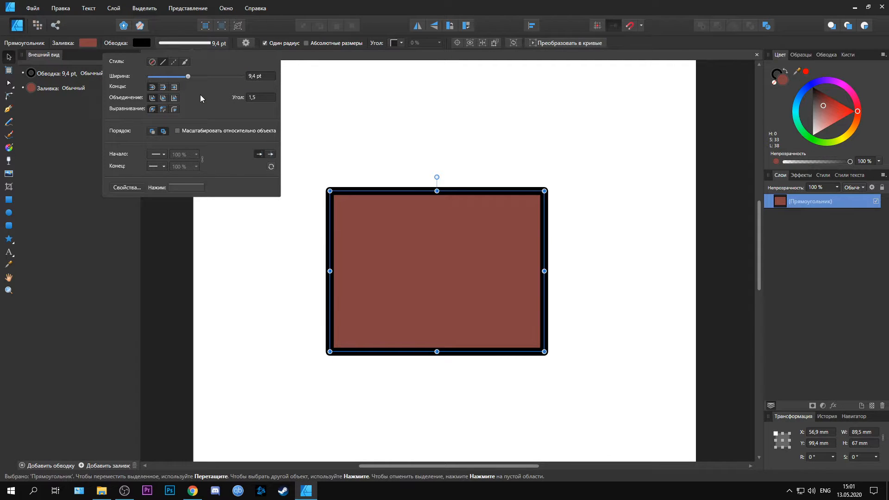
{"action": "left_click", "coordinate": [391, 138]}
{"action": "key", "text": "ctrl+a"}
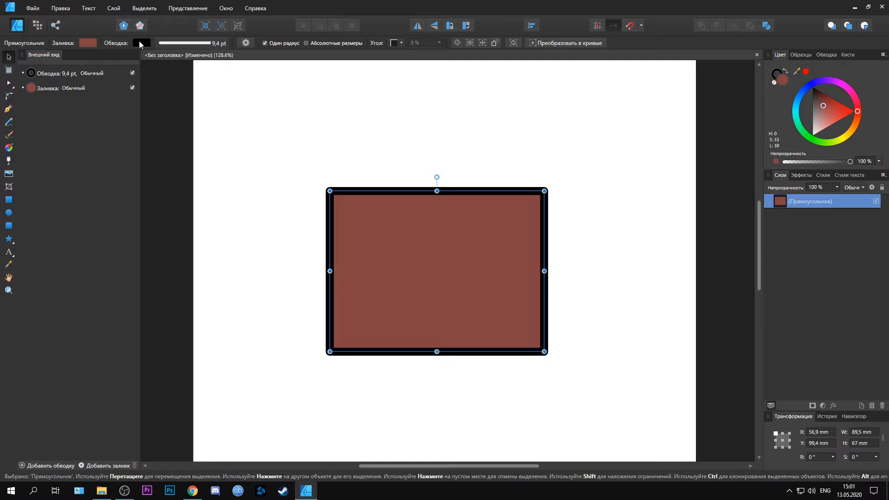
{"action": "left_click", "coordinate": [140, 42]}
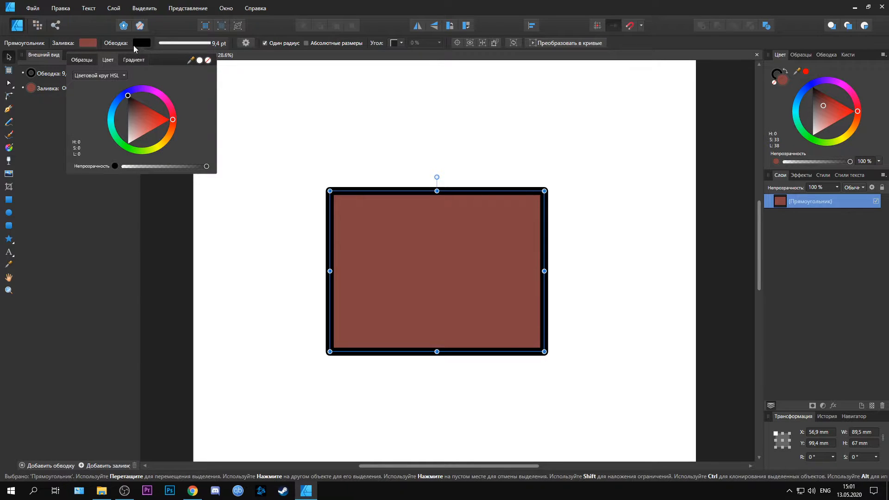
{"action": "mouse_move", "coordinate": [146, 119]}
{"action": "left_mouse_down"}
{"action": "mouse_move", "coordinate": [133, 119]}
{"action": "mouse_move", "coordinate": [138, 138]}
{"action": "mouse_move", "coordinate": [159, 93]}
{"action": "mouse_move", "coordinate": [145, 112]}
{"action": "left_mouse_up"}
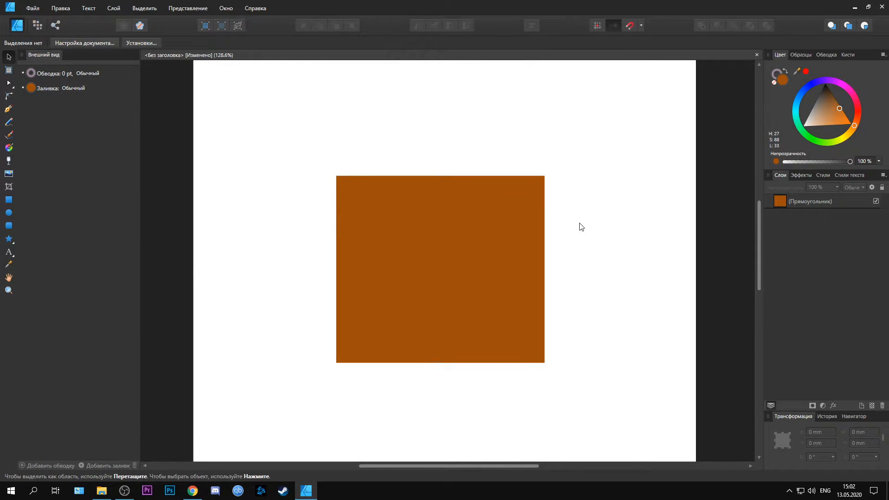
Try the rounded, straight and concave corner types on all corners of the orange rectangle.
{"action": "left_click", "coordinate": [483, 213]}
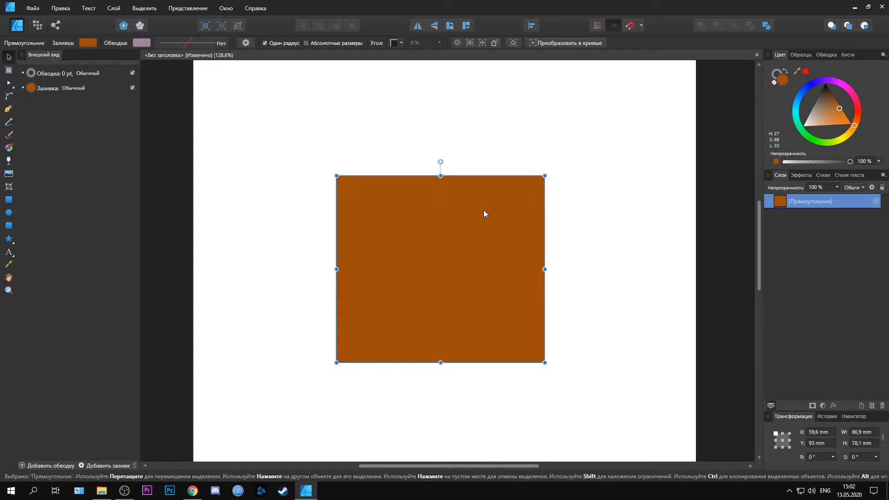
{"action": "left_click", "coordinate": [402, 45]}
{"action": "left_click", "coordinate": [398, 68]}
{"action": "left_click", "coordinate": [435, 43]}
{"action": "left_click", "coordinate": [423, 74]}
{"action": "left_click", "coordinate": [402, 43]}
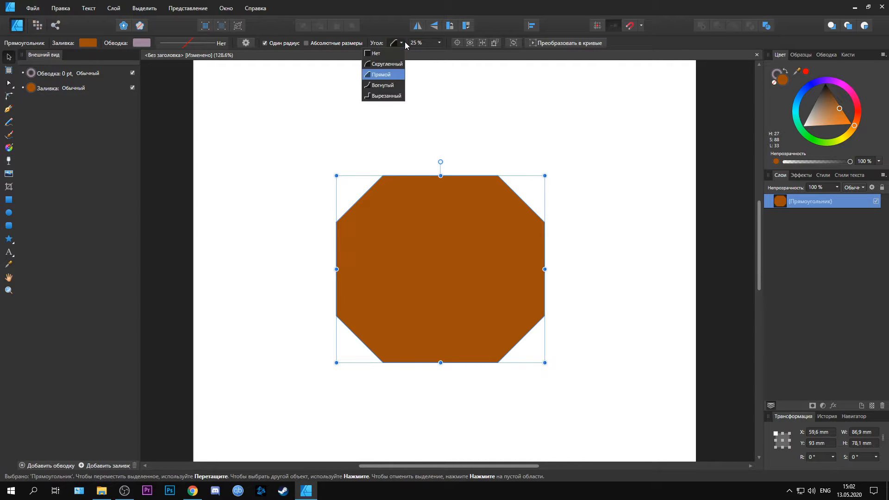
{"action": "left_click", "coordinate": [389, 85]}
{"action": "left_click", "coordinate": [401, 43]}
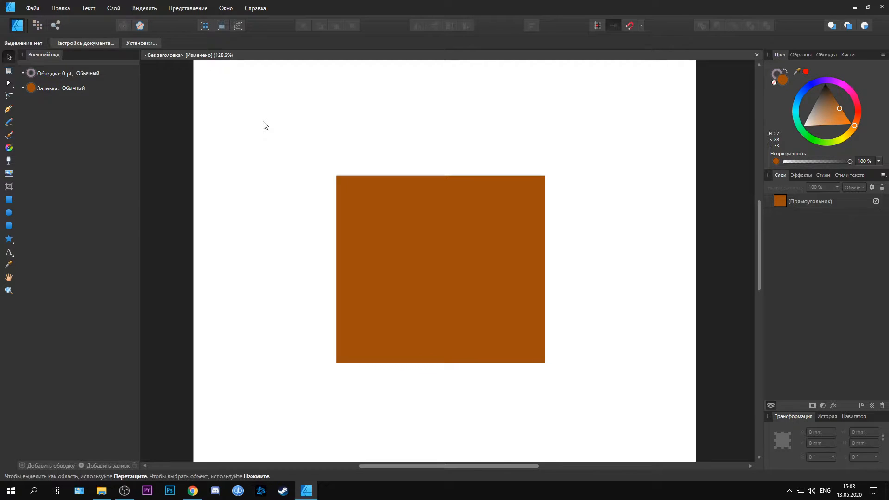
Round each of the orange rectangle's four corners individually with the Corner tool, giving the lower-right one a radius of about 35 mm.
{"action": "left_click", "coordinate": [366, 196]}
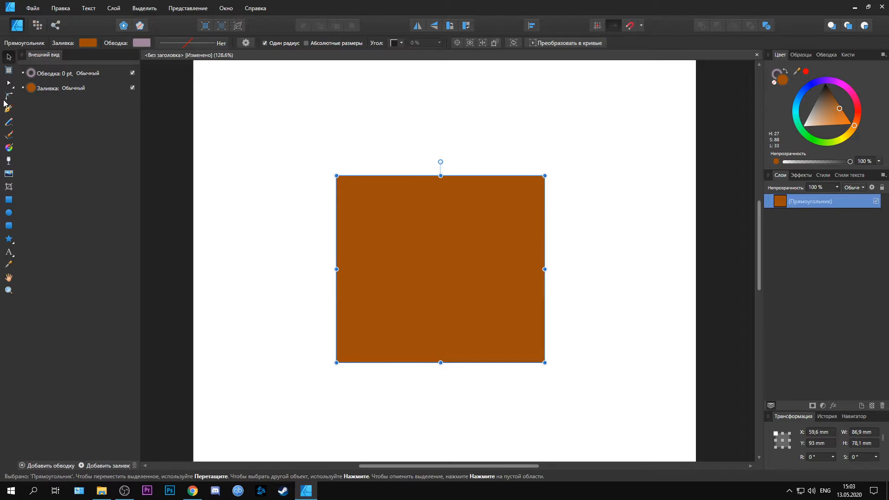
{"action": "left_click", "coordinate": [8, 96]}
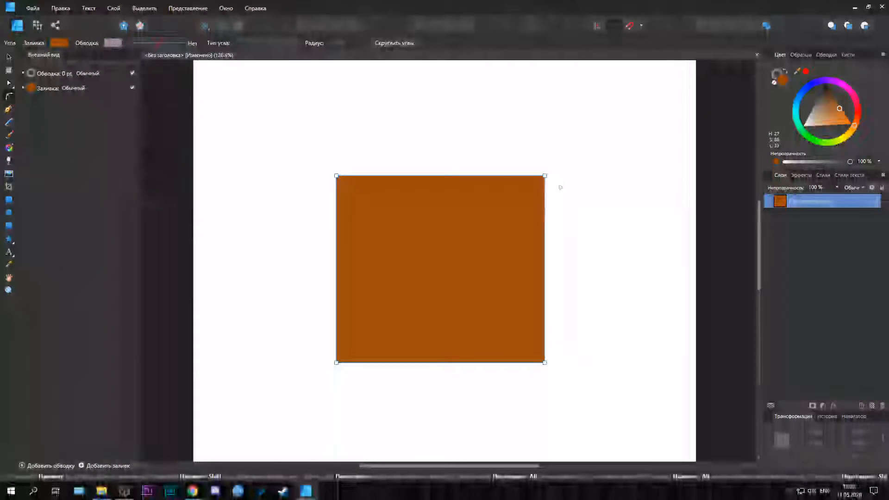
{"action": "left_click", "coordinate": [544, 175]}
{"action": "left_click_drag", "start_coordinate": [543, 178], "coordinate": [446, 257]}
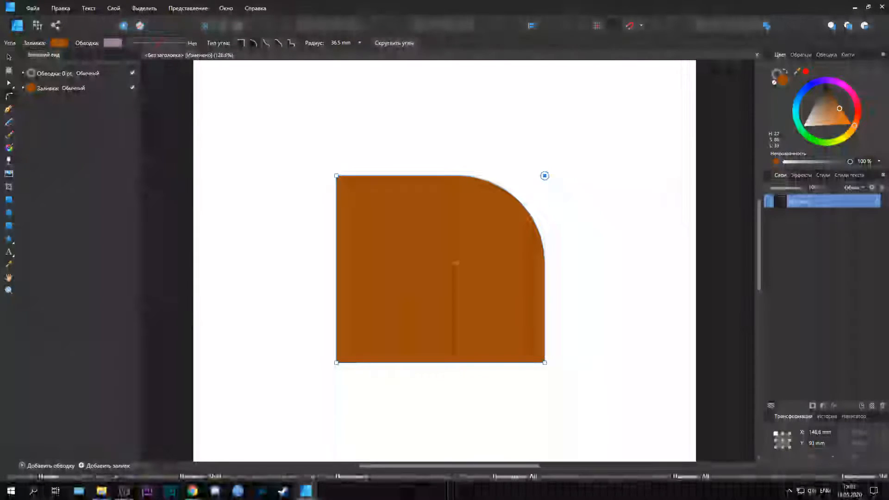
{"action": "left_click_drag", "start_coordinate": [336, 363], "coordinate": [439, 250]}
{"action": "left_click_drag", "start_coordinate": [336, 175], "coordinate": [385, 218]}
{"action": "left_click_drag", "start_coordinate": [544, 362], "coordinate": [452, 289]}
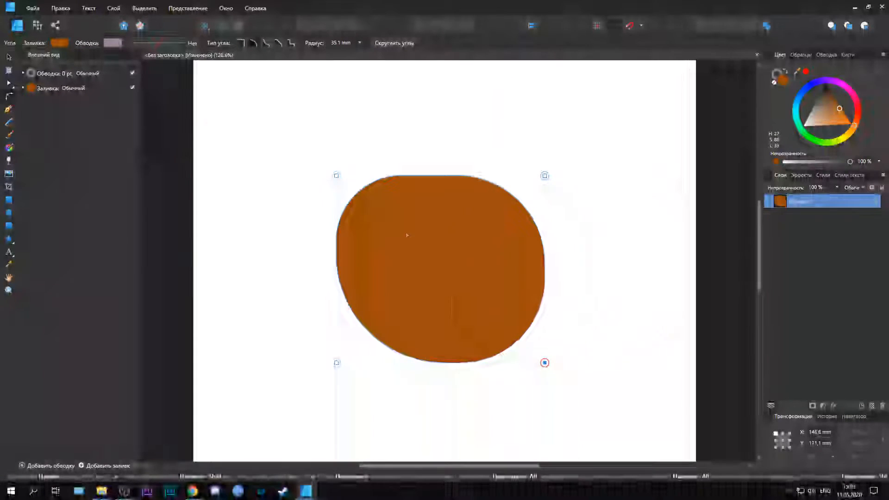
Make the lower-right corner concave with a radius of about 60 mm and the upper-left corner straight at about 63 mm.
{"action": "left_click", "coordinate": [266, 45]}
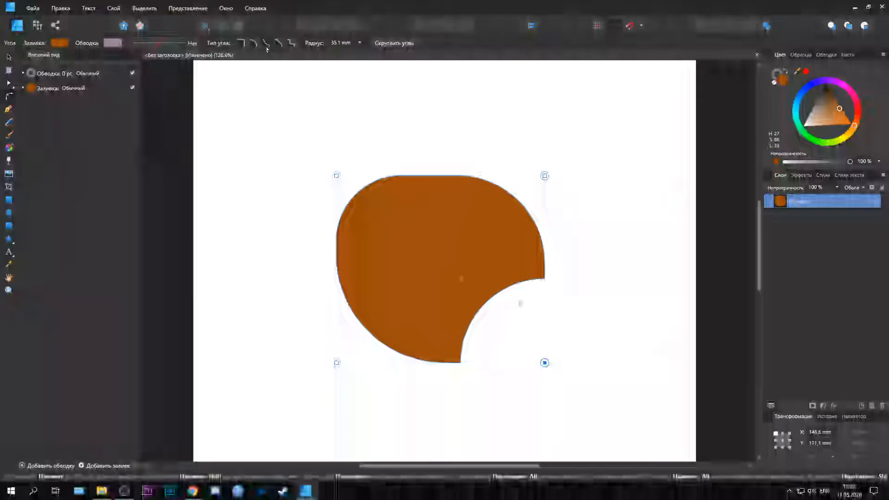
{"action": "left_click_drag", "start_coordinate": [544, 363], "coordinate": [388, 240]}
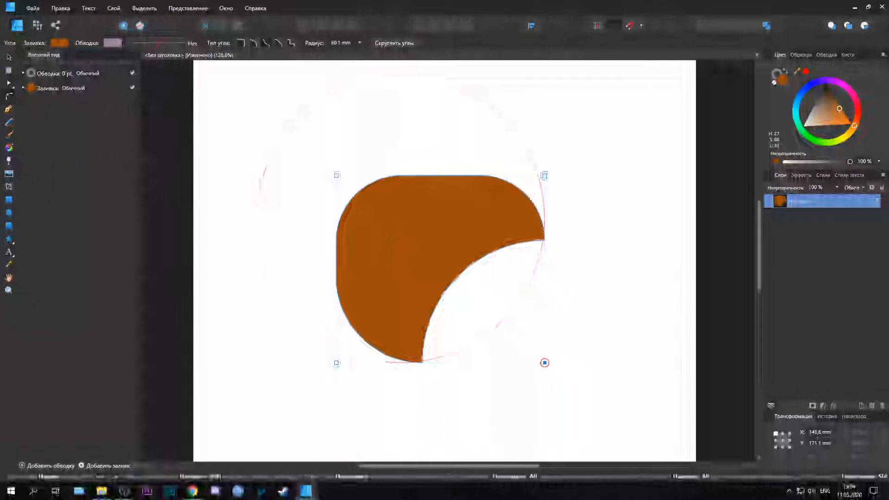
{"action": "left_click", "coordinate": [337, 177]}
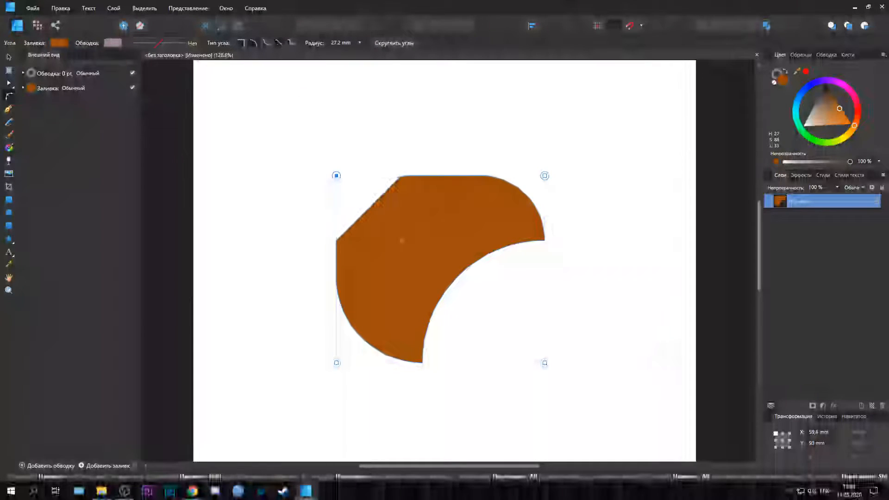
{"action": "left_click_drag", "start_coordinate": [340, 180], "coordinate": [515, 303]}
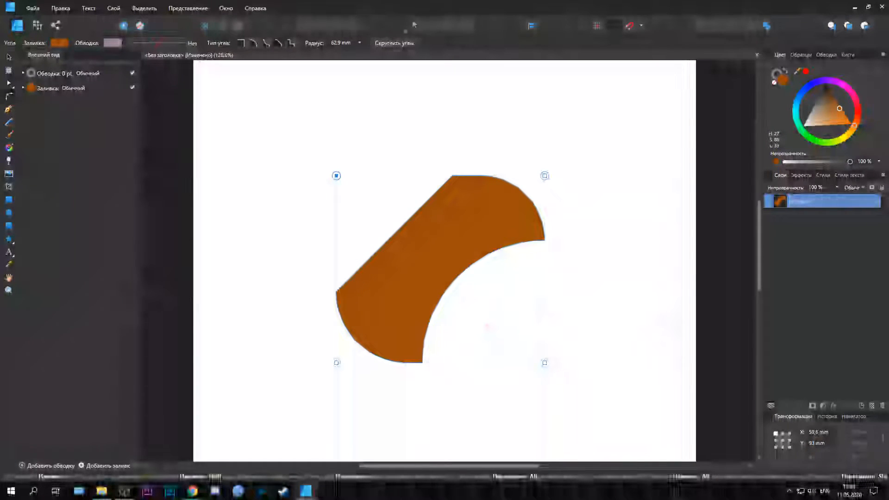
Turn the upper-right corner into a cutout of about 16 mm and make the lower-left corner concave.
{"action": "left_click", "coordinate": [545, 176]}
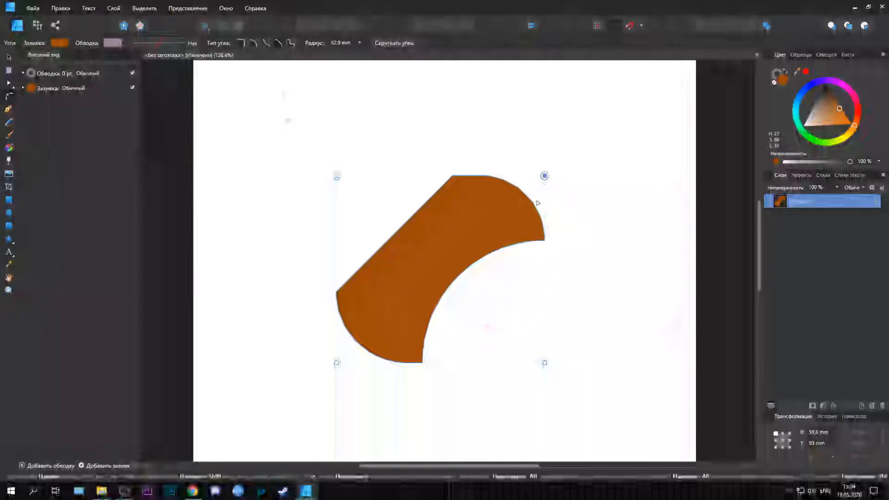
{"action": "left_click", "coordinate": [291, 44]}
{"action": "left_click_drag", "start_coordinate": [544, 176], "coordinate": [506, 214]}
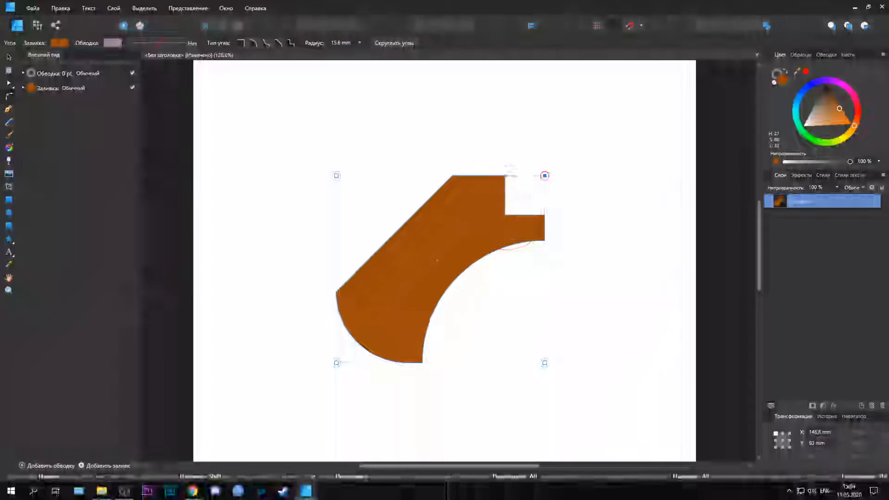
{"action": "left_click", "coordinate": [337, 364]}
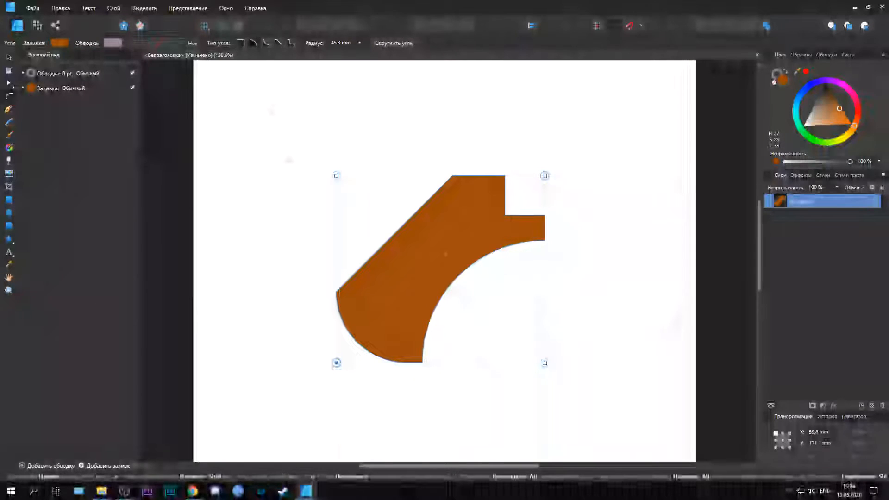
{"action": "left_click", "coordinate": [266, 43]}
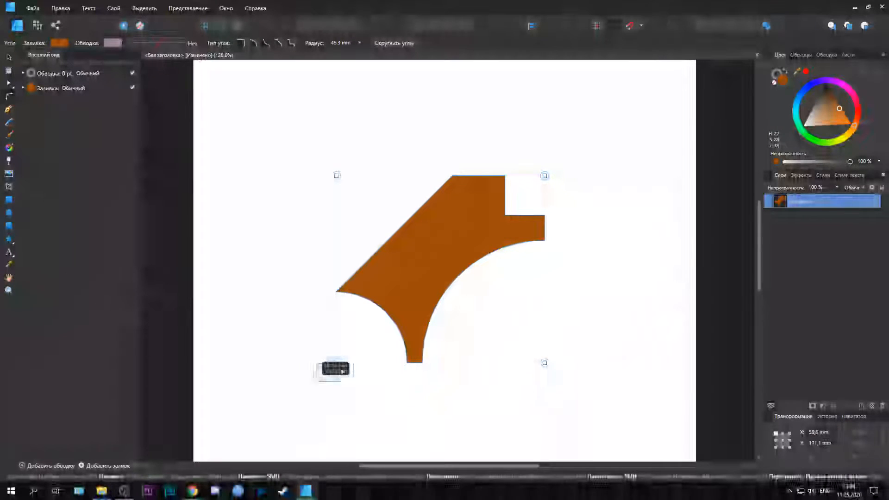
{"action": "left_click", "coordinate": [349, 362]}
{"action": "left_click", "coordinate": [337, 366]}
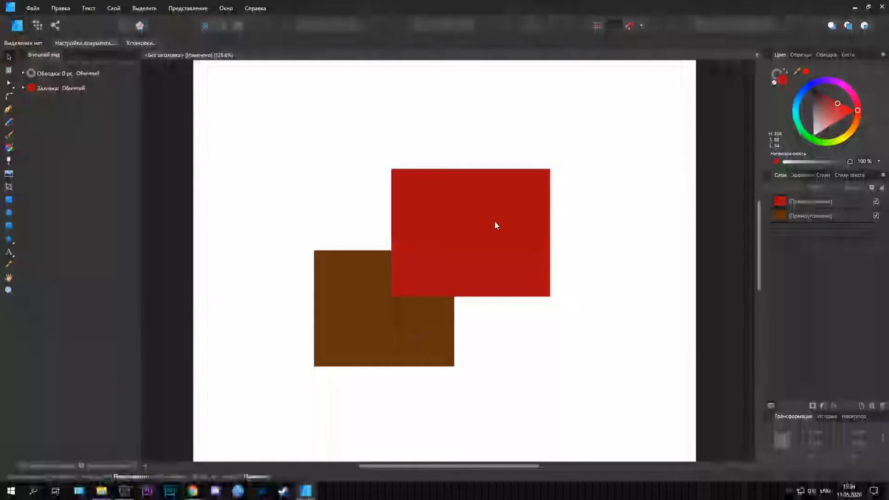
Select the brown and red rectangles together and examine the Boolean operations available for them.
{"action": "left_click", "coordinate": [379, 336]}
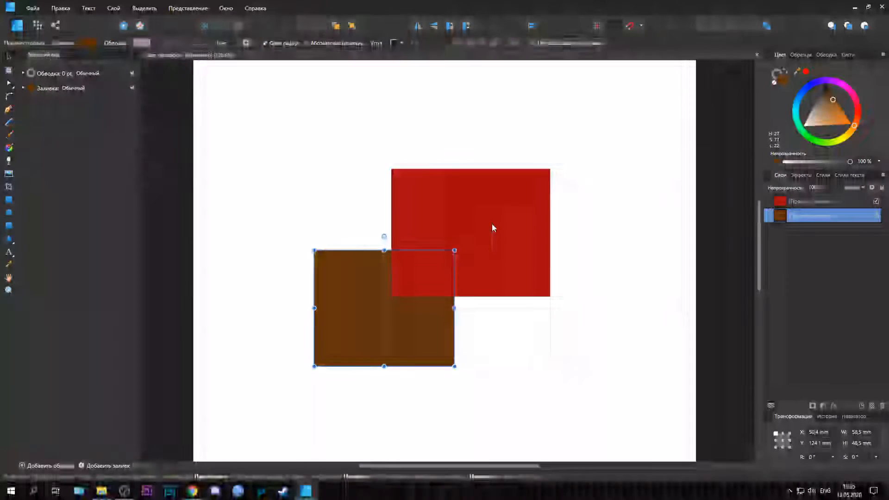
{"action": "left_click", "coordinate": [492, 223], "text": "shift"}
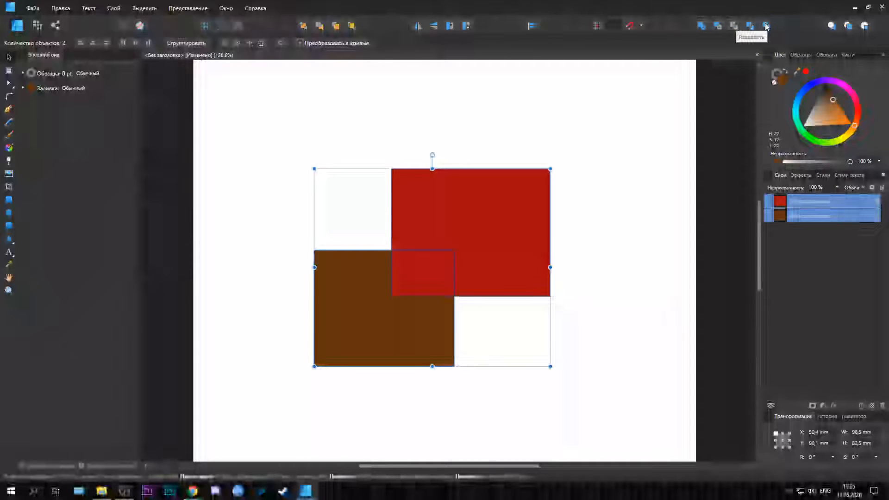
{"action": "left_click", "coordinate": [636, 165]}
Reposition the overlapping brown and red rectangles slightly, and shift both together toward the right of the page.
{"action": "mouse_move", "coordinate": [347, 292]}
{"action": "left_mouse_down"}
{"action": "mouse_move", "coordinate": [318, 230]}
{"action": "mouse_move", "coordinate": [328, 296]}
{"action": "mouse_move", "coordinate": [346, 293]}
{"action": "left_mouse_up"}
{"action": "mouse_move", "coordinate": [456, 206]}
{"action": "left_mouse_down"}
{"action": "mouse_move", "coordinate": [449, 180]}
{"action": "mouse_move", "coordinate": [451, 208]}
{"action": "left_mouse_up"}
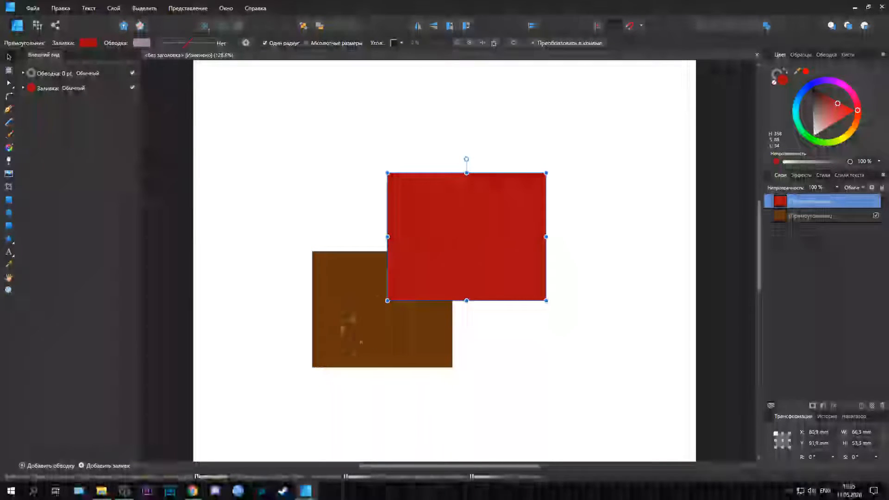
{"action": "left_click", "coordinate": [389, 344]}
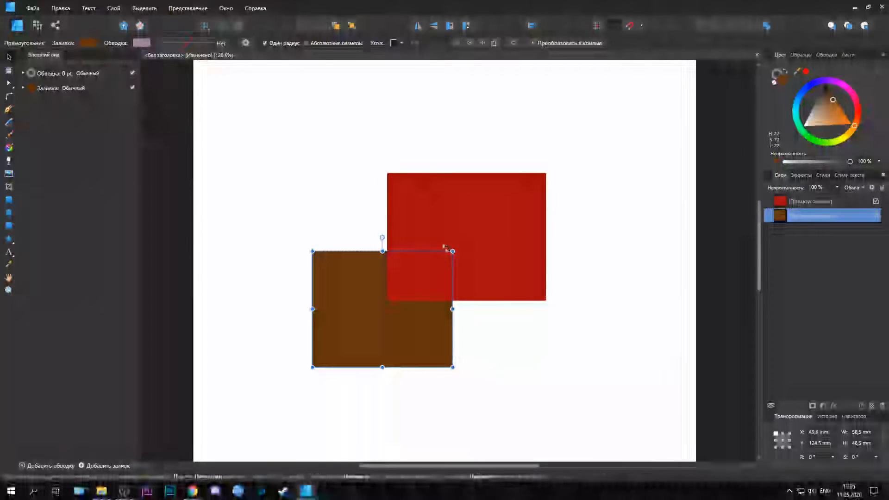
{"action": "left_click", "coordinate": [504, 242], "text": "shift"}
{"action": "left_click_drag", "start_coordinate": [504, 242], "coordinate": [528, 238]}
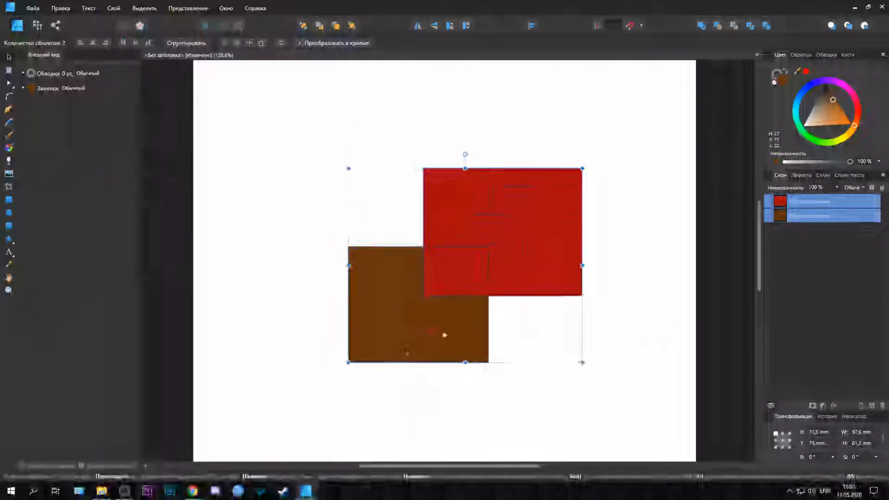
{"action": "key", "text": "ctrl+d"}
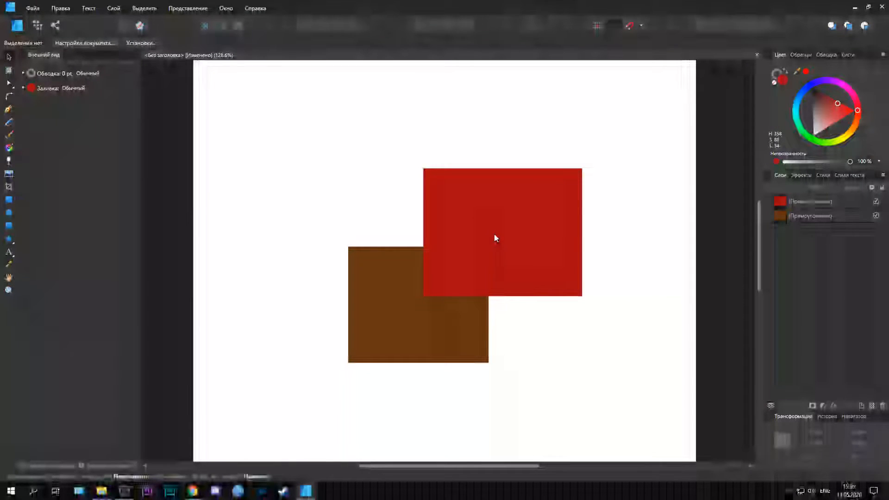
Select the brown and red rectangles together and merge them with the Boolean Add operation.
{"action": "left_click", "coordinate": [416, 327]}
{"action": "left_click", "coordinate": [503, 203], "text": "shift"}
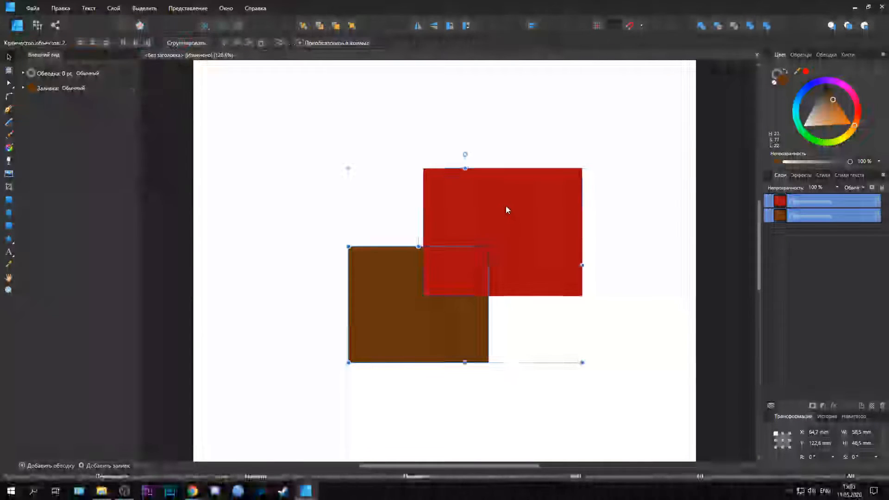
{"action": "left_click", "coordinate": [702, 27]}
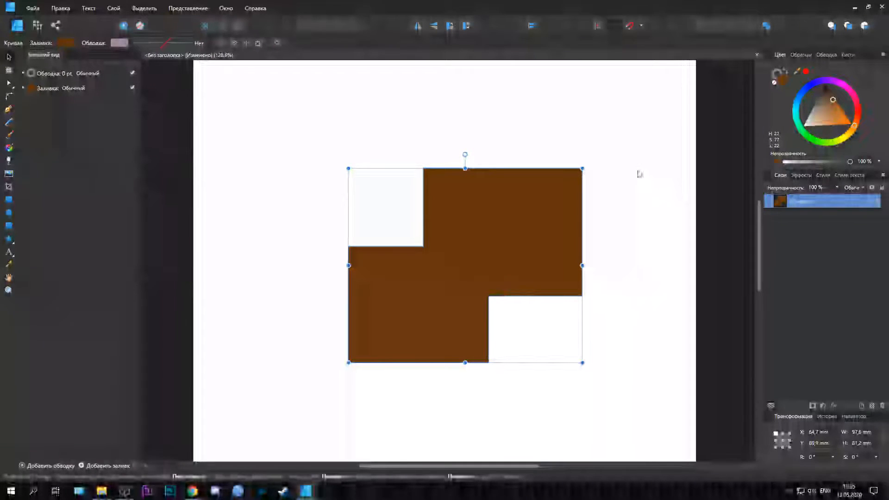
{"action": "left_click", "coordinate": [625, 170]}
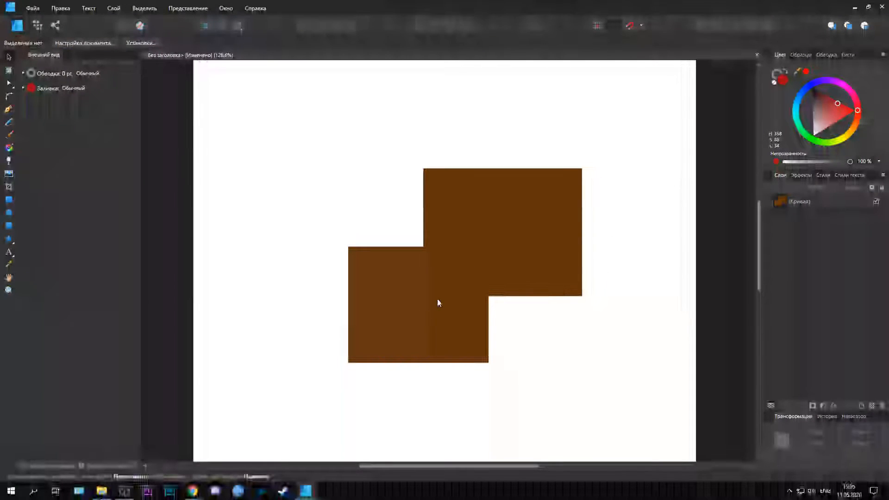
Try moving the merged shape as one object, and undo the movement and the merge.
{"action": "left_click", "coordinate": [506, 212]}
{"action": "left_click_drag", "start_coordinate": [507, 236], "coordinate": [531, 272]}
{"action": "left_click_drag", "start_coordinate": [566, 229], "coordinate": [566, 229]}
{"action": "left_click", "coordinate": [627, 231]}
{"action": "key", "text": "ctrl+z"}
{"action": "key", "text": "ctrl+z"}
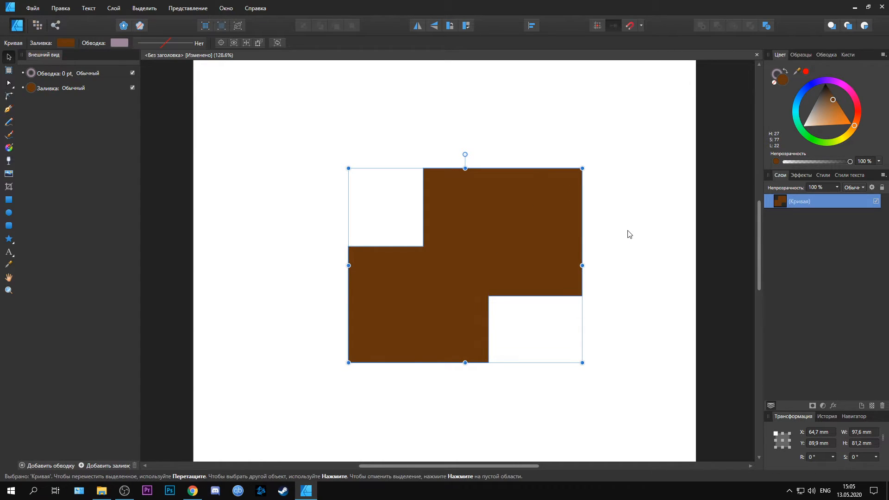
{"action": "key", "text": "ctrl+z"}
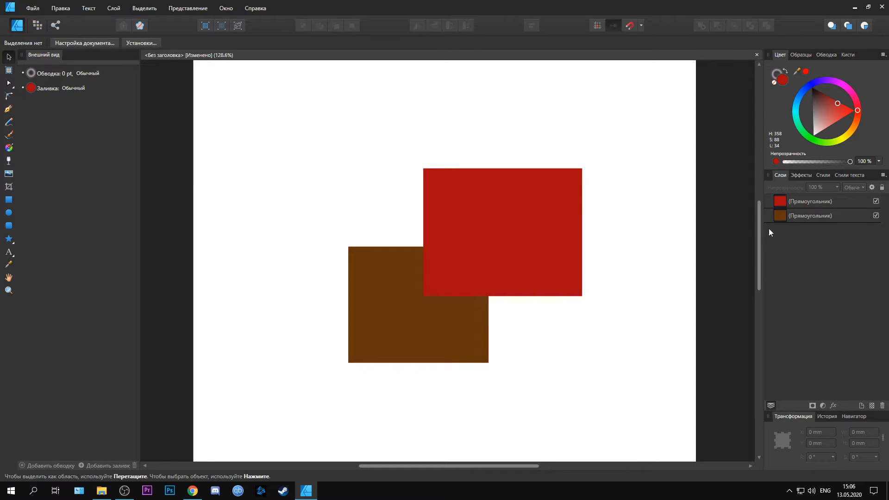
Merge the red rectangle with the brown one beneath it using Add, and undo the merge.
{"action": "left_click", "coordinate": [777, 218]}
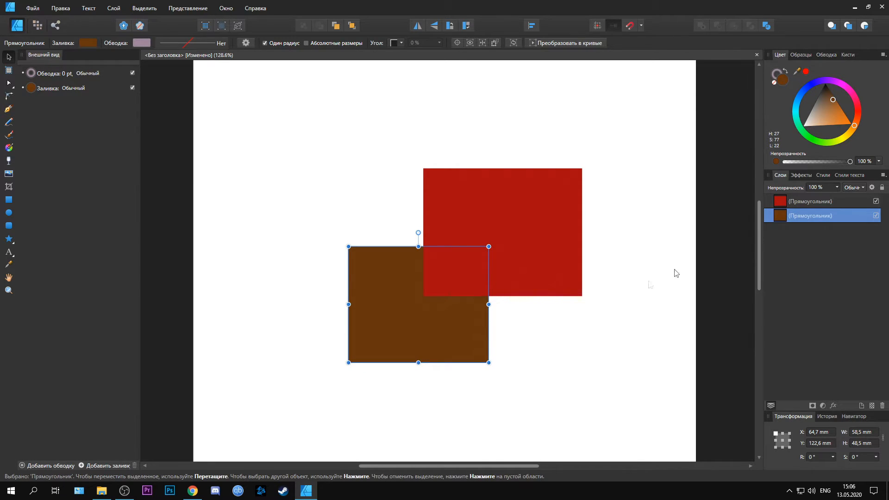
{"action": "left_click", "coordinate": [537, 244], "text": "shift"}
{"action": "left_click", "coordinate": [701, 26]}
{"action": "left_click", "coordinate": [647, 260]}
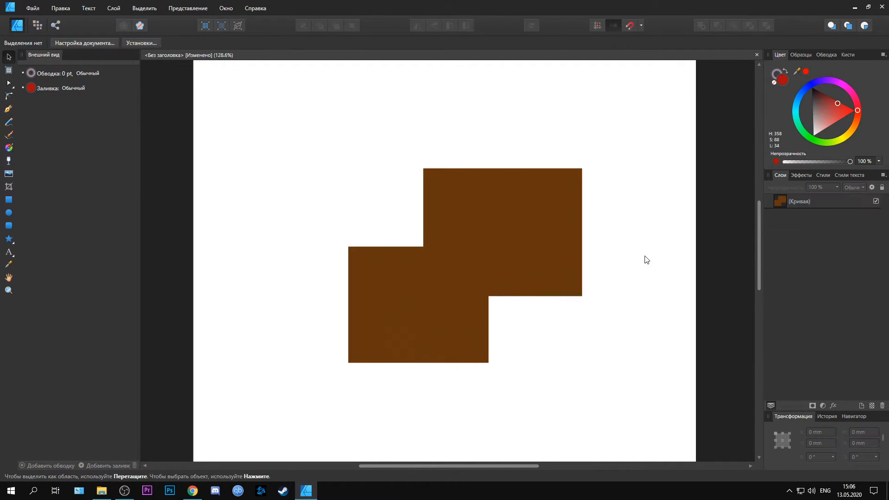
{"action": "key", "text": "ctrl+z"}
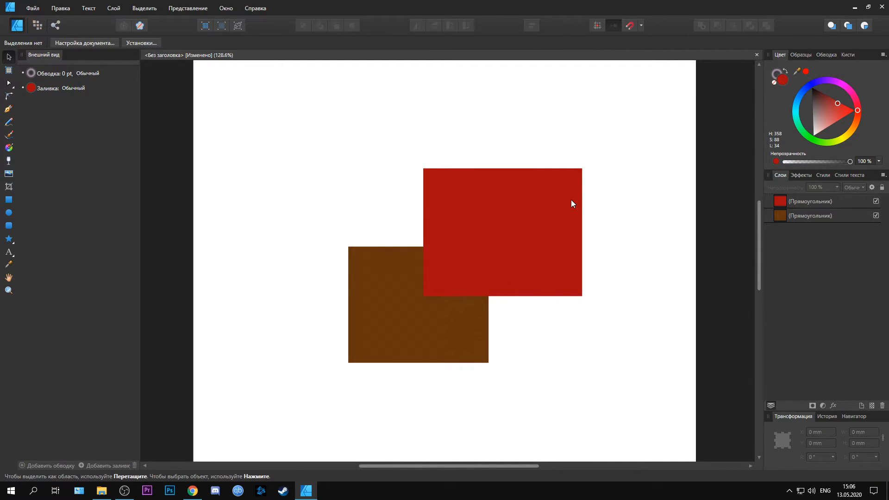
Place the red rectangle below the brown one in the layer order and merge both with Add.
{"action": "left_click_drag", "start_coordinate": [792, 205], "coordinate": [786, 233]}
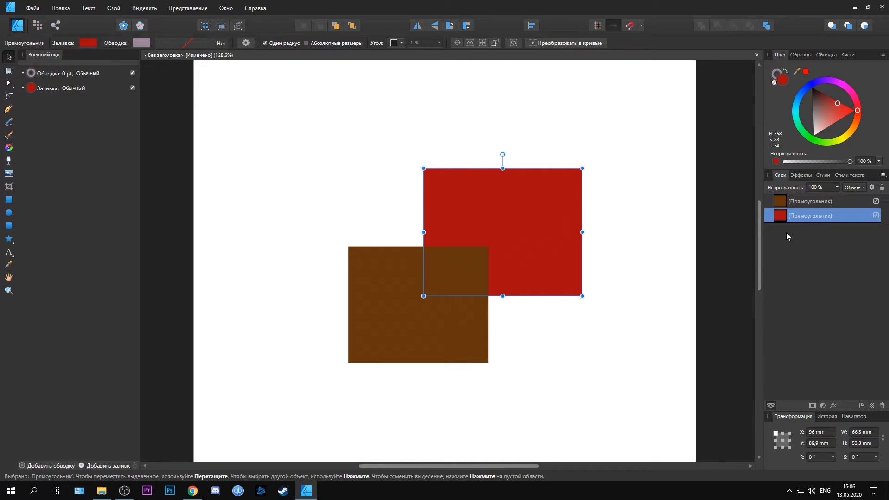
{"action": "left_click", "coordinate": [542, 342]}
{"action": "left_click", "coordinate": [438, 294]}
{"action": "left_click", "coordinate": [521, 212], "text": "shift"}
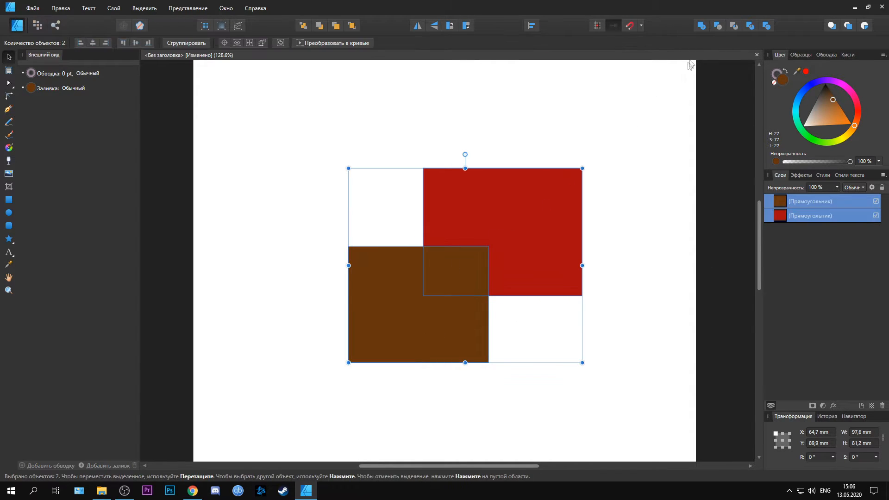
{"action": "left_click", "coordinate": [704, 29]}
Undo the merge and the change of layer order.
{"action": "key", "text": "ctrl+z"}
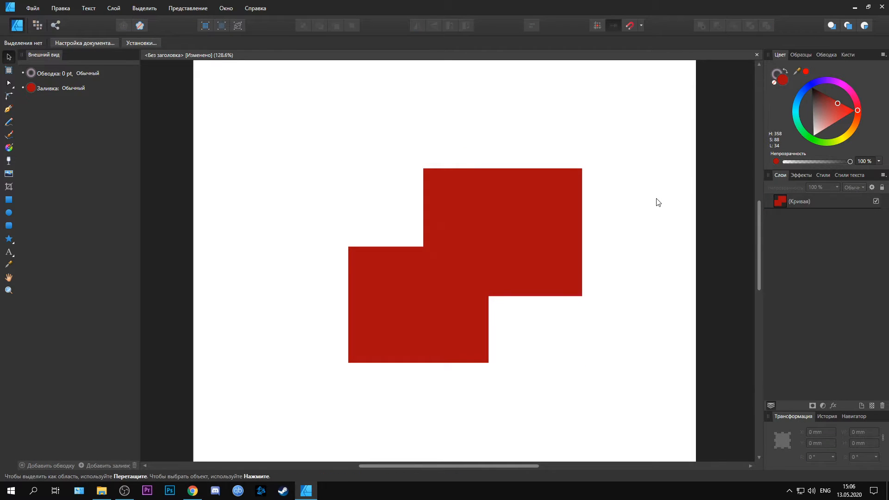
{"action": "key", "text": "ctrl+z"}
{"action": "left_click", "coordinate": [653, 203]}
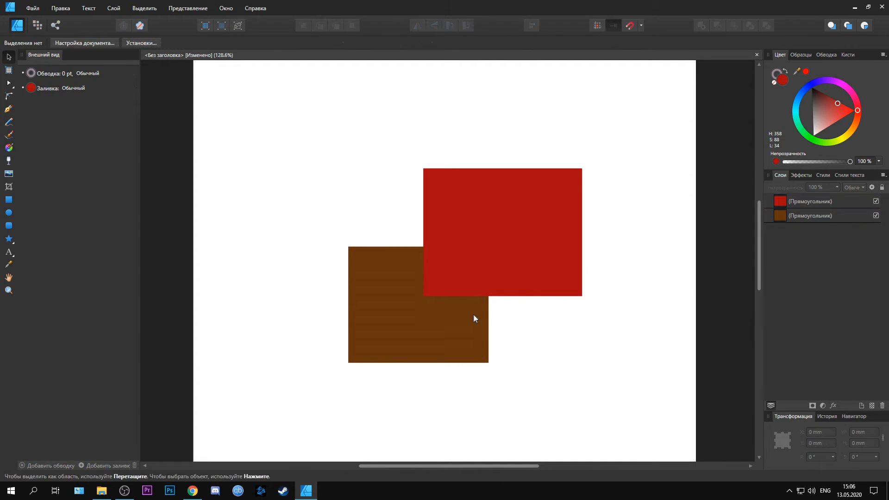
Subtract the red rectangle from the brown one with the Boolean Subtract operation, and undo it.
{"action": "left_click", "coordinate": [473, 315]}
{"action": "left_click", "coordinate": [513, 236], "text": "shift"}
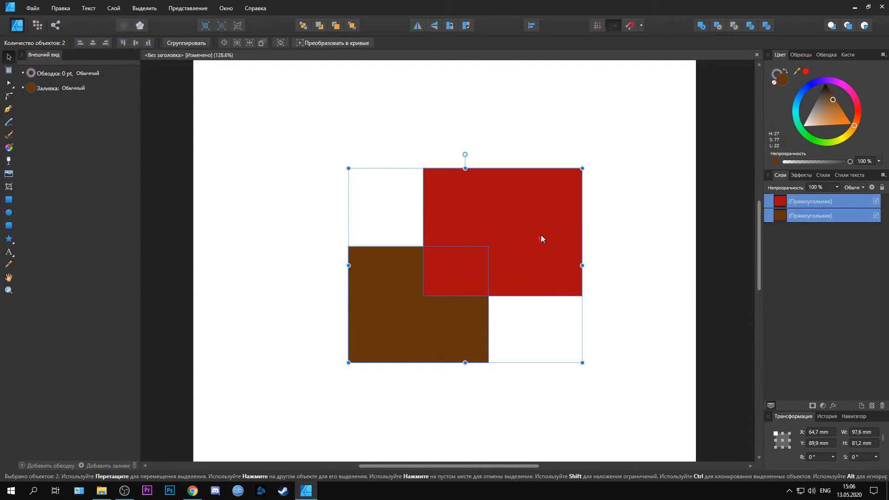
{"action": "left_click", "coordinate": [718, 24]}
{"action": "left_click", "coordinate": [619, 248]}
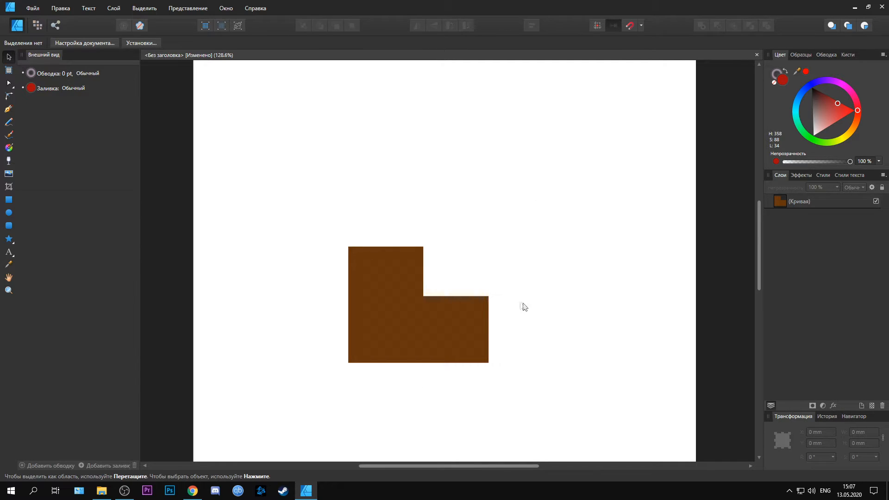
{"action": "key", "text": "ctrl+z"}
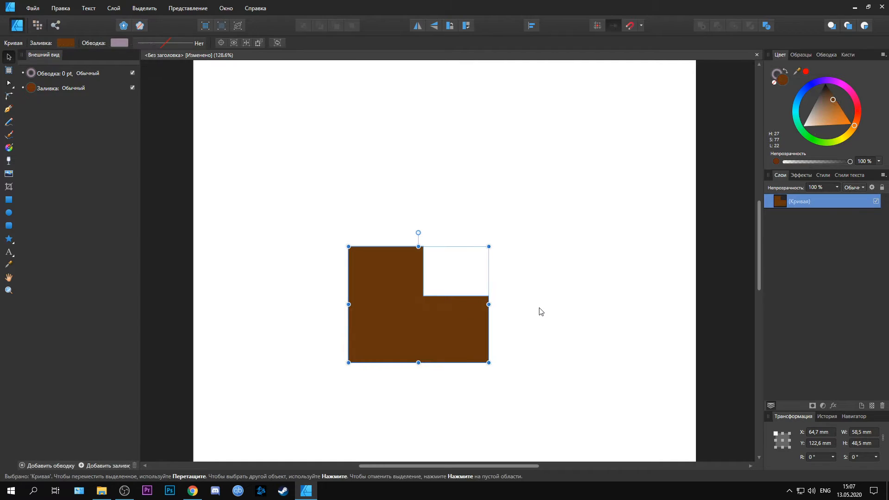
{"action": "key", "text": "ctrl+z"}
Move the red rectangle below the brown one in the layer order, and try subtracting the brown one from it.
{"action": "left_click", "coordinate": [654, 274]}
{"action": "left_click_drag", "start_coordinate": [800, 205], "coordinate": [797, 231]}
{"action": "left_click", "coordinate": [421, 338]}
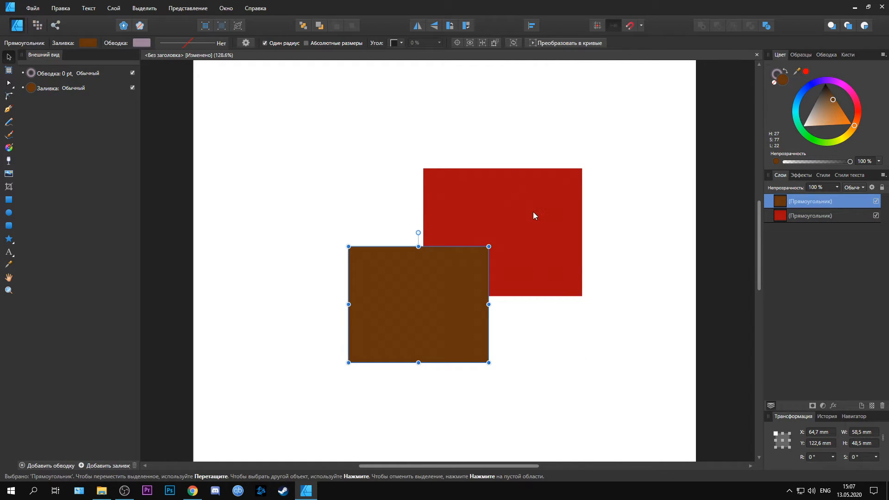
{"action": "left_click", "coordinate": [533, 213], "text": "shift"}
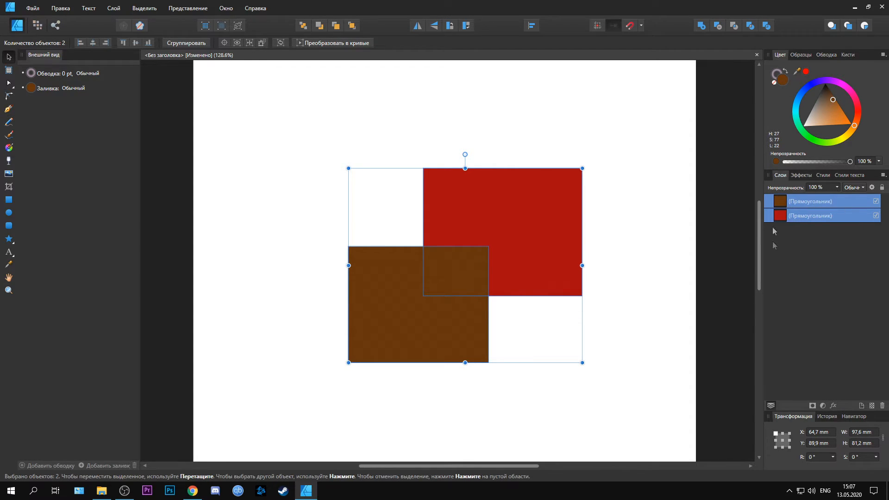
{"action": "left_click", "coordinate": [718, 25]}
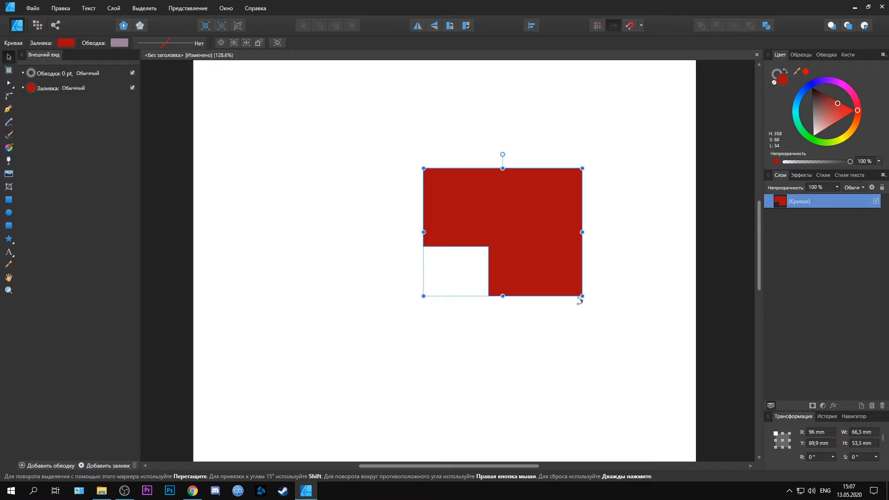
{"action": "key", "text": "ctrl+z"}
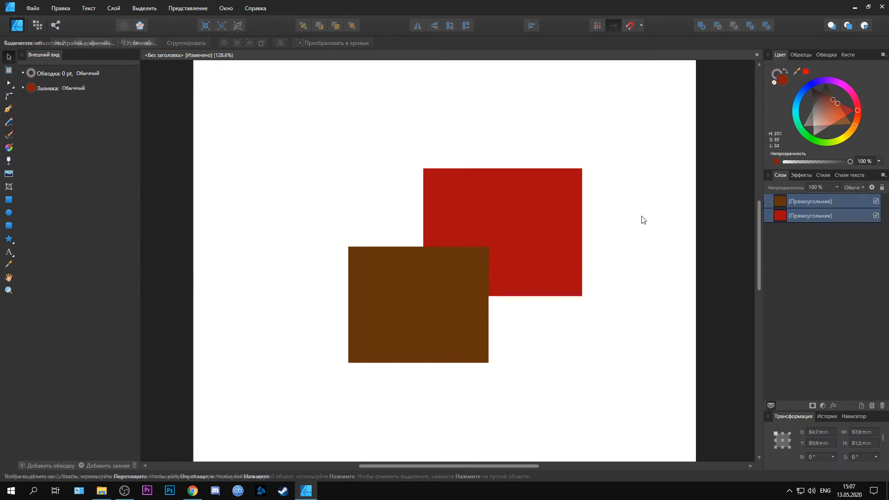
Try the Boolean Intersect operation on the two rectangles and undo it.
{"action": "left_click", "coordinate": [733, 26]}
{"action": "left_click", "coordinate": [653, 146]}
{"action": "key", "text": "ctrl+z"}
{"action": "key", "text": "ctrl+z"}
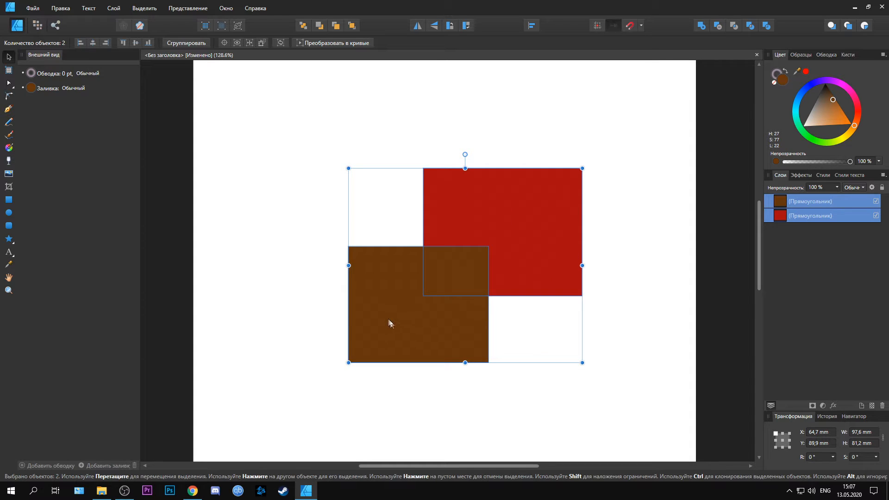
Reposition the rectangles so they overlap more, and test the Intersect operation on this larger overlap.
{"action": "left_click_drag", "start_coordinate": [513, 211], "coordinate": [518, 262]}
{"action": "left_click", "coordinate": [602, 207]}
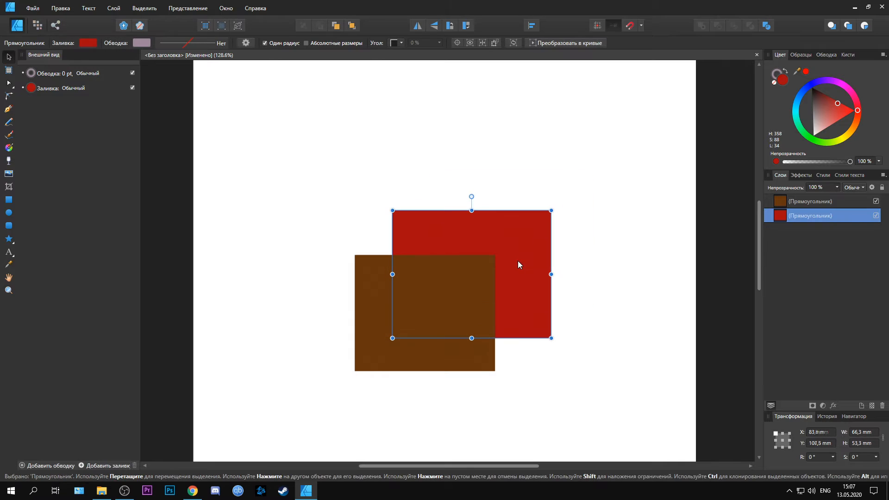
{"action": "left_click", "coordinate": [379, 291], "text": "shift"}
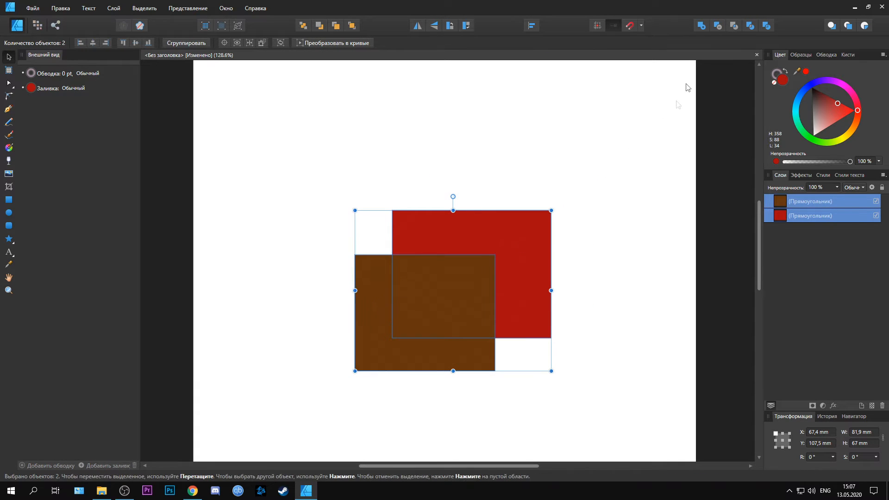
{"action": "left_click", "coordinate": [734, 26]}
{"action": "left_click", "coordinate": [418, 254]}
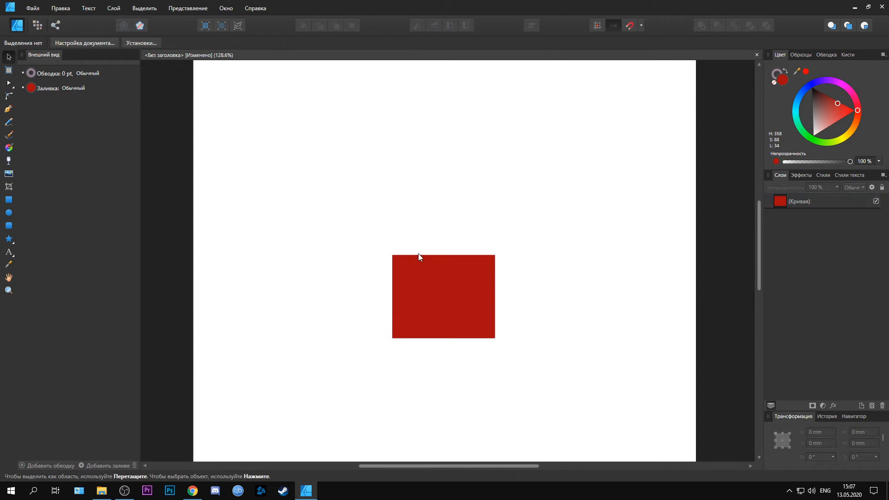
{"action": "key", "text": "ctrl+z"}
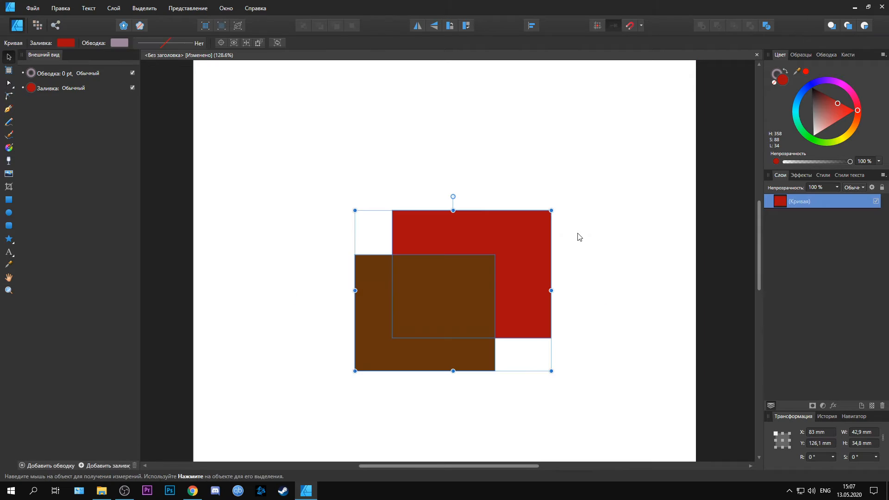
Move the red rectangle right to leave a narrow overlap, and try intersecting it with the brown one.
{"action": "left_click", "coordinate": [582, 256]}
{"action": "left_click", "coordinate": [512, 258]}
{"action": "left_click_drag", "start_coordinate": [513, 254], "coordinate": [576, 248]}
{"action": "left_click", "coordinate": [383, 297], "text": "shift"}
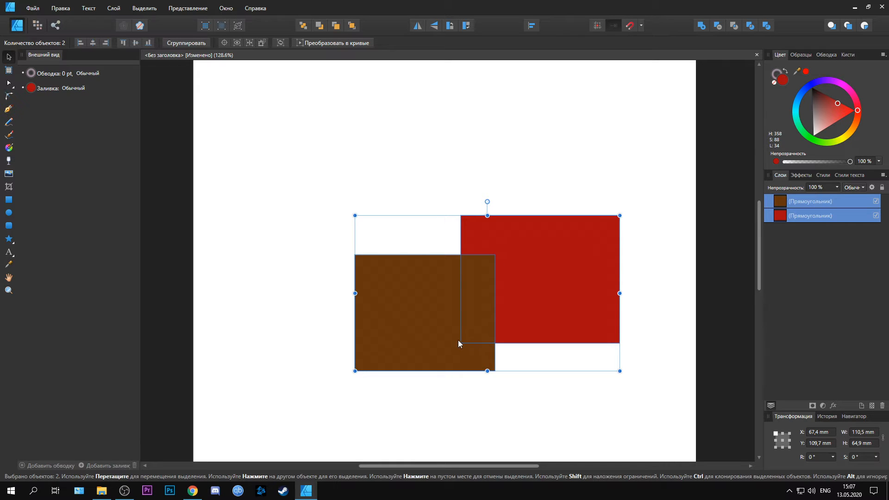
{"action": "left_click", "coordinate": [734, 26]}
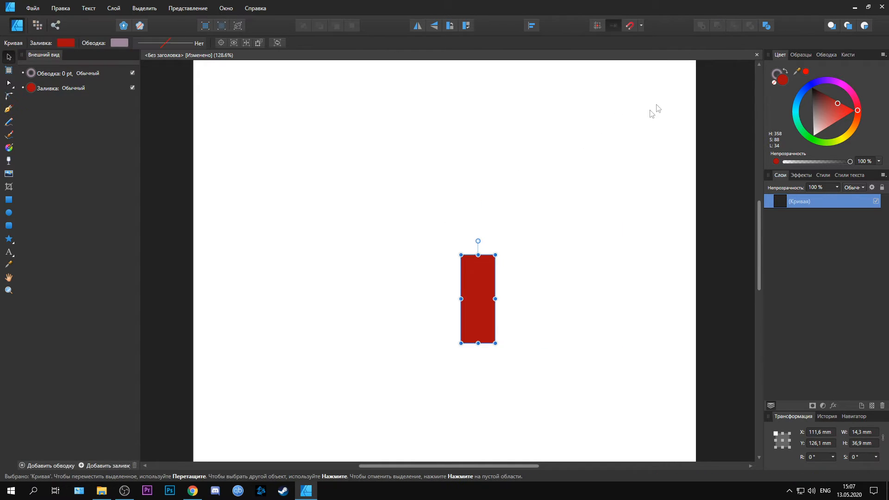
{"action": "left_click", "coordinate": [564, 187]}
{"action": "key", "text": "ctrl+z"}
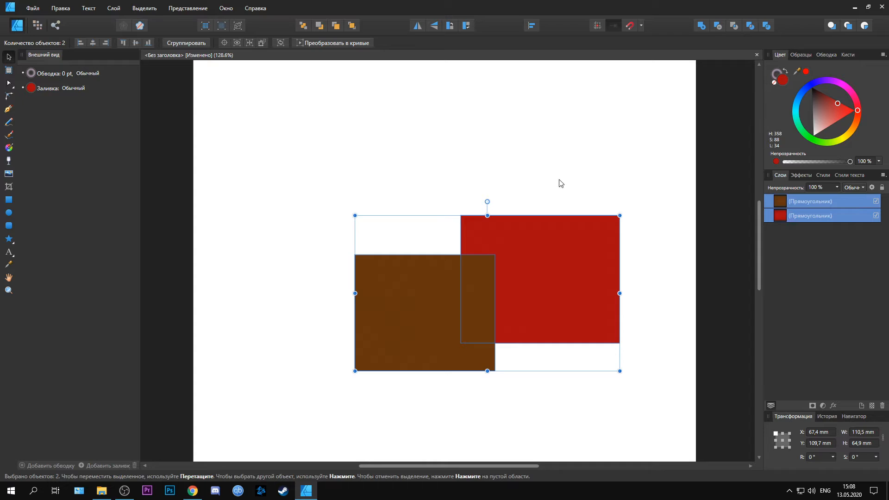
Move the red rectangle up and left so it overlaps the brown rectangle's upper-right corner.
{"action": "left_click", "coordinate": [564, 188]}
{"action": "left_click_drag", "start_coordinate": [544, 289], "coordinate": [522, 251]}
{"action": "left_click", "coordinate": [748, 69]}
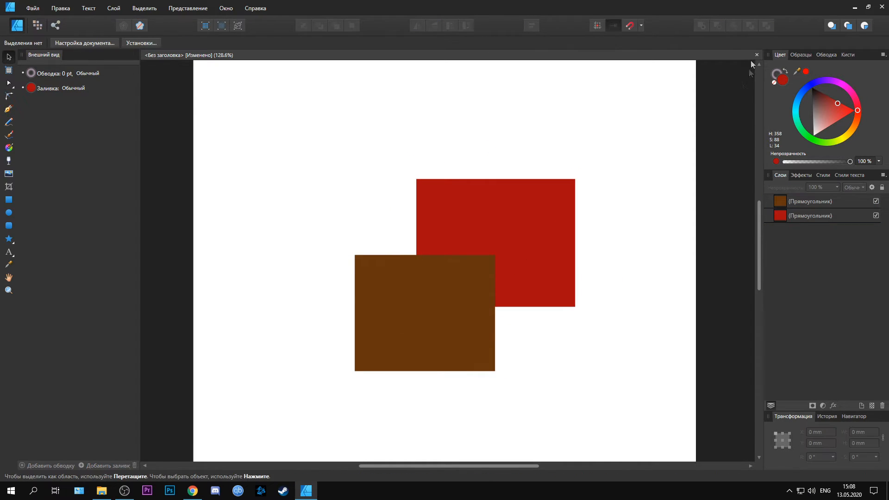
Select both rectangles, combine them with the Boolean Xor operation to cut out their overlap, and undo it.
{"action": "left_click", "coordinate": [527, 207]}
{"action": "left_click", "coordinate": [427, 314], "text": "shift"}
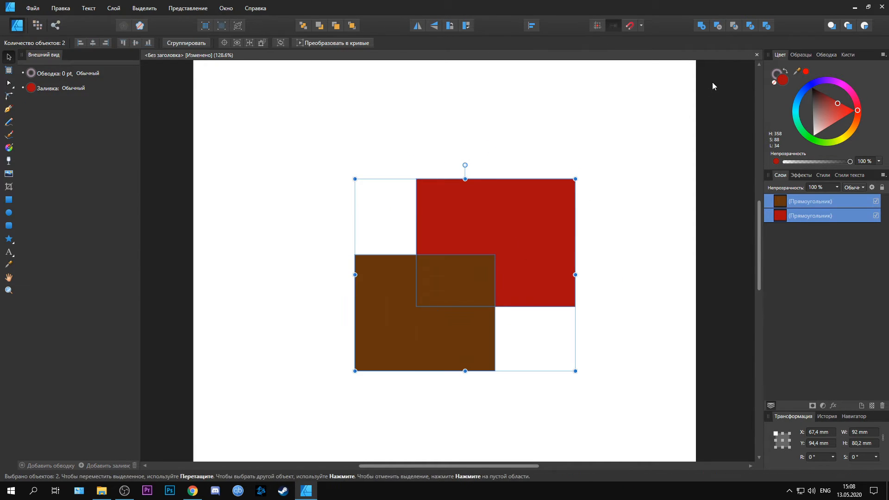
{"action": "left_click", "coordinate": [750, 25]}
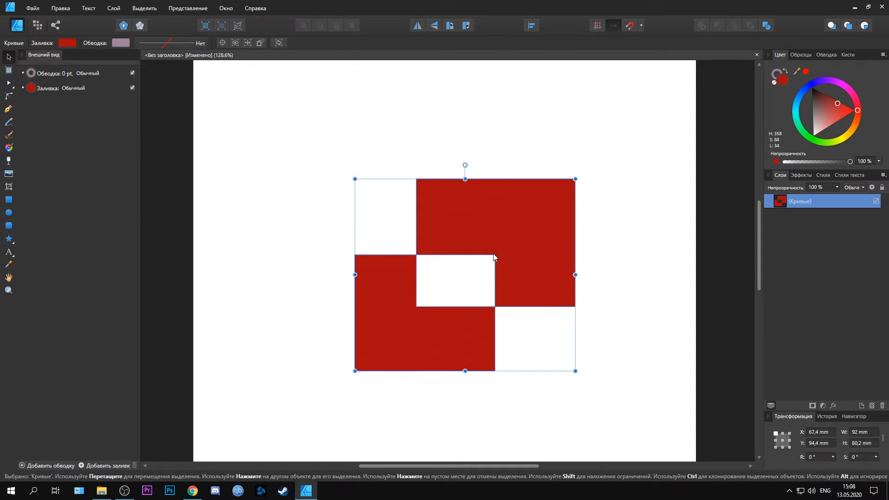
{"action": "left_click", "coordinate": [623, 185]}
{"action": "key", "text": "ctrl+z"}
{"action": "key", "text": "ctrl+z"}
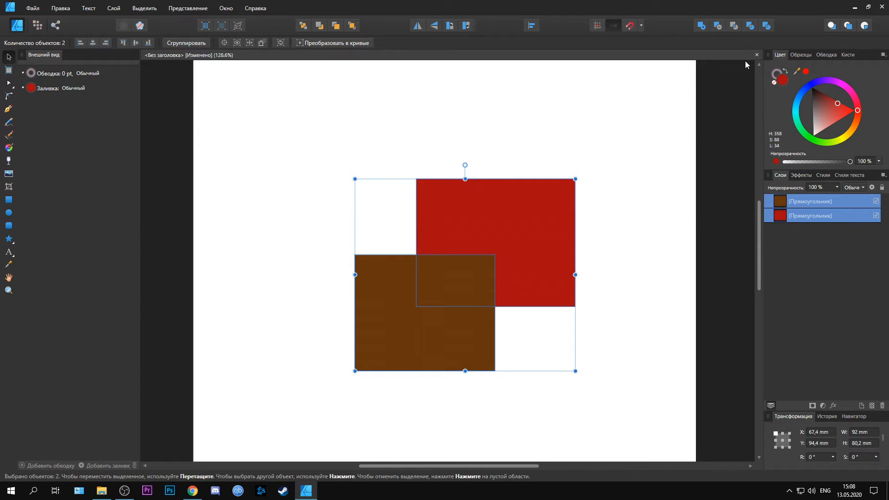
Split the overlapping rectangles with the Boolean Divide operation and pull the three resulting pieces apart.
{"action": "left_click", "coordinate": [766, 26]}
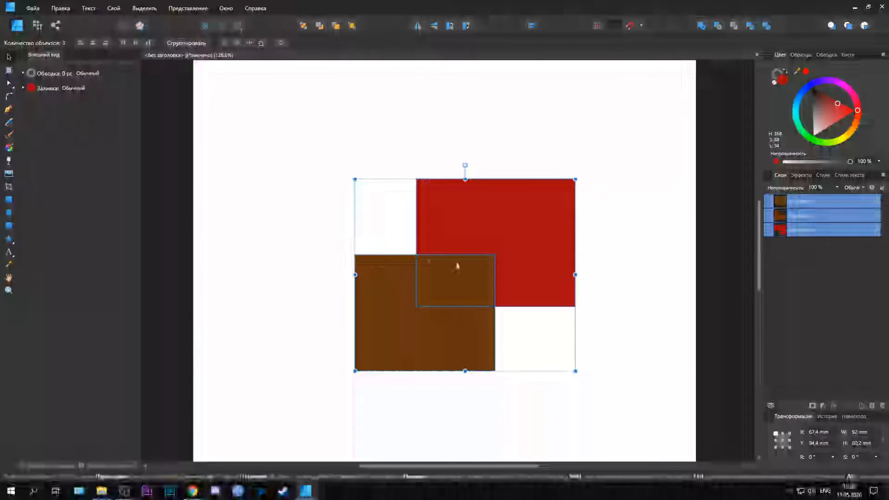
{"action": "left_click", "coordinate": [618, 188]}
{"action": "left_click_drag", "start_coordinate": [540, 216], "coordinate": [579, 159]}
{"action": "left_click_drag", "start_coordinate": [397, 324], "coordinate": [301, 353]}
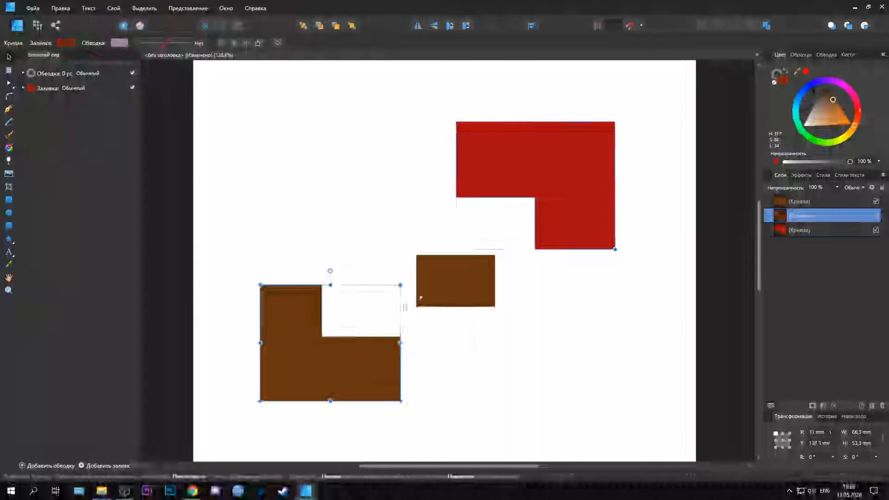
{"action": "left_click_drag", "start_coordinate": [445, 271], "coordinate": [477, 318]}
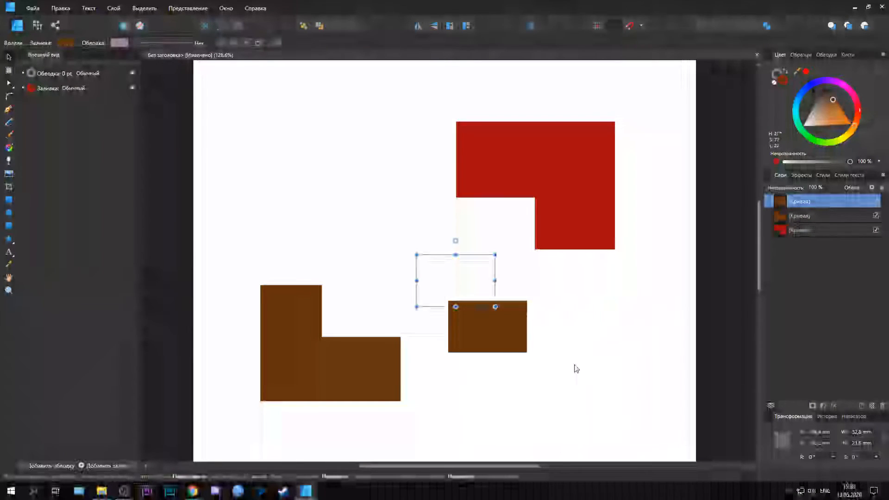
Undo the moves of the separated pieces, and try moving the red piece away once more.
{"action": "key", "text": "ctrl+z"}
{"action": "key", "text": "ctrl+z"}
{"action": "key", "text": "ctrl+z"}
{"action": "key", "text": "ctrl+z"}
{"action": "left_click", "coordinate": [584, 355]}
{"action": "left_click_drag", "start_coordinate": [494, 217], "coordinate": [534, 162]}
{"action": "key", "text": "ctrl+z"}
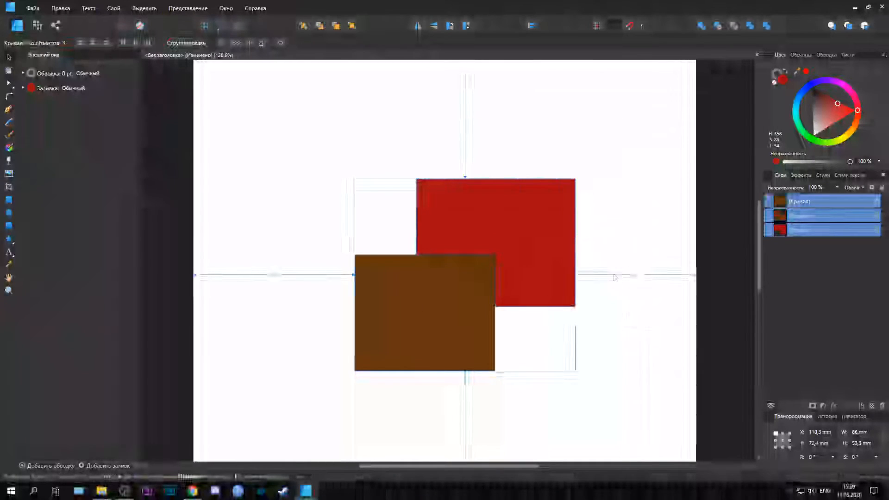
Undo the last move and the Divide operation, and reposition the red rectangle over the brown rectangle's upper-right corner.
{"action": "key", "text": "ctrl+z"}
{"action": "key", "text": "ctrl+z"}
{"action": "key", "text": "ctrl+z"}
{"action": "left_click", "coordinate": [642, 313]}
{"action": "left_click_drag", "start_coordinate": [576, 268], "coordinate": [525, 233]}
{"action": "left_click", "coordinate": [620, 286]}
{"action": "left_click", "coordinate": [621, 289]}
Select both rectangles, split them with the Boolean Divide operation, and pull the three resulting pieces apart.
{"action": "left_click", "coordinate": [537, 232]}
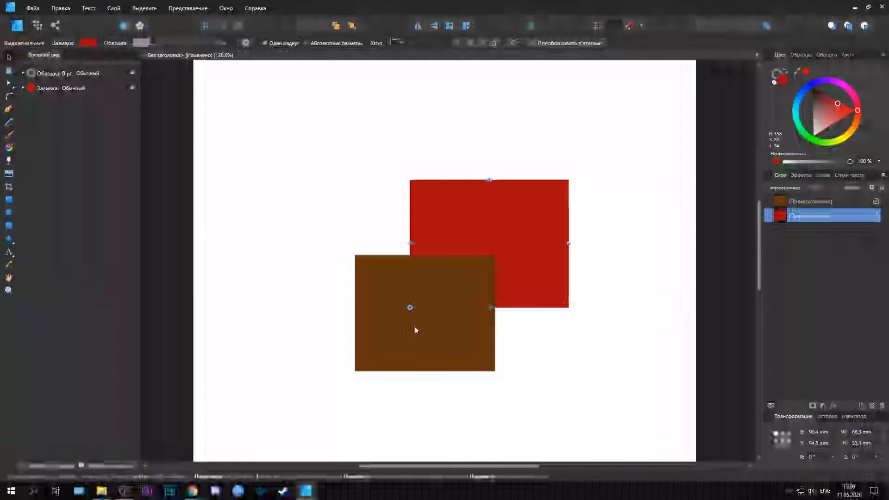
{"action": "left_click", "coordinate": [414, 326], "text": "shift"}
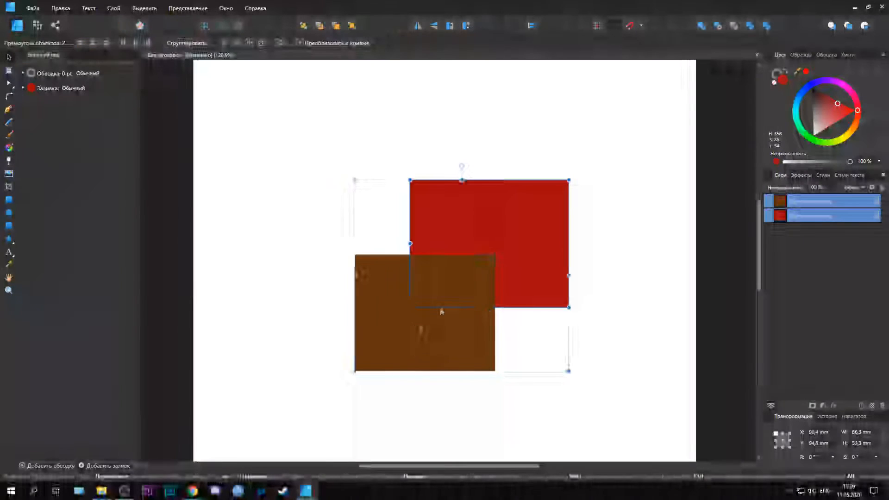
{"action": "left_click", "coordinate": [766, 25]}
{"action": "left_click", "coordinate": [500, 218]}
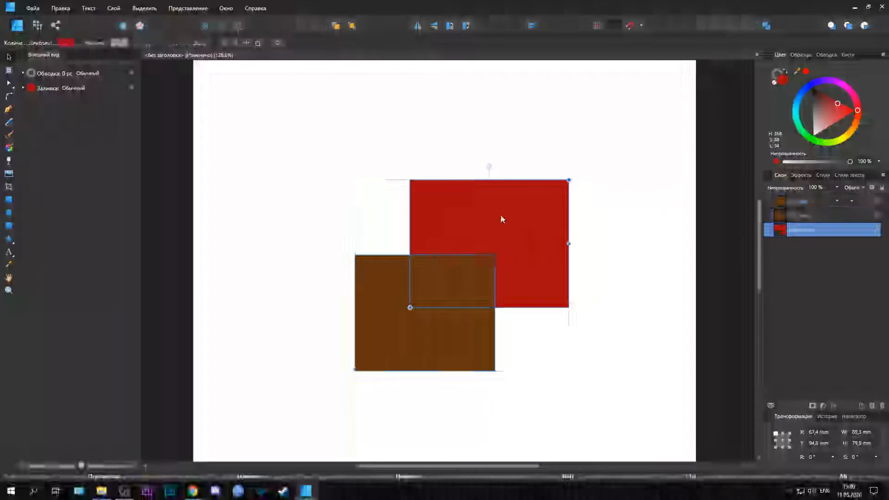
{"action": "left_click_drag", "start_coordinate": [500, 218], "coordinate": [576, 157]}
{"action": "left_click_drag", "start_coordinate": [394, 325], "coordinate": [343, 329]}
{"action": "left_click_drag", "start_coordinate": [488, 288], "coordinate": [440, 198]}
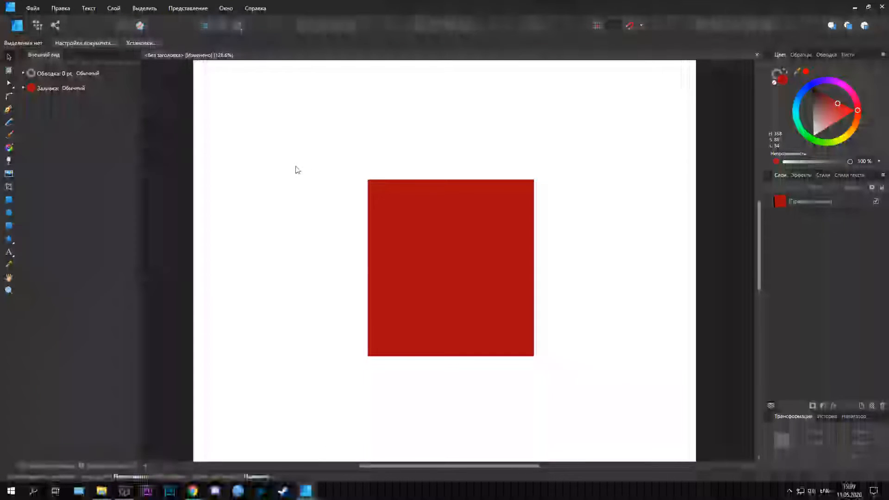
Convert the single red rectangle to curves and shift its upper-left, upper-right and lower-right corner nodes outward.
{"action": "left_click", "coordinate": [450, 222]}
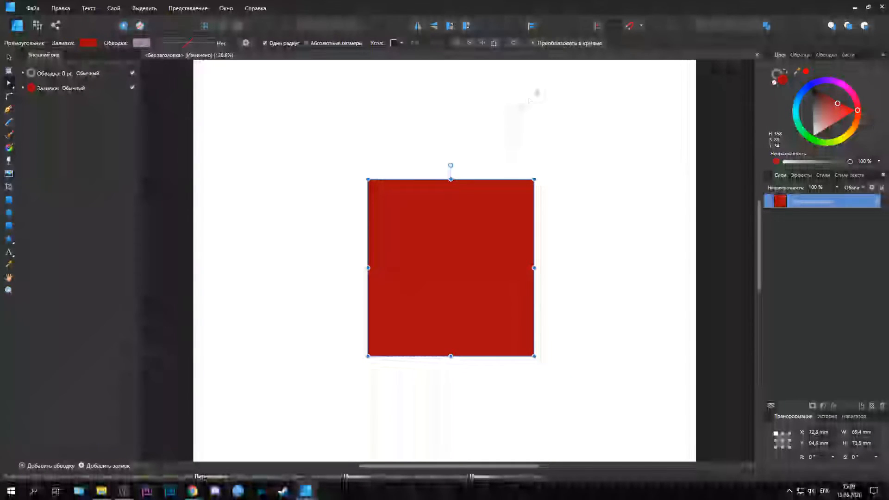
{"action": "left_click", "coordinate": [559, 45]}
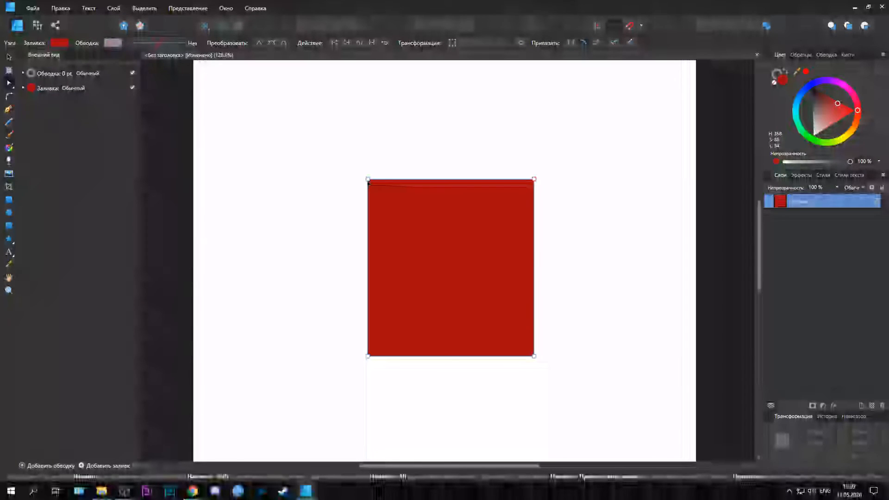
{"action": "left_click_drag", "start_coordinate": [368, 179], "coordinate": [351, 184]}
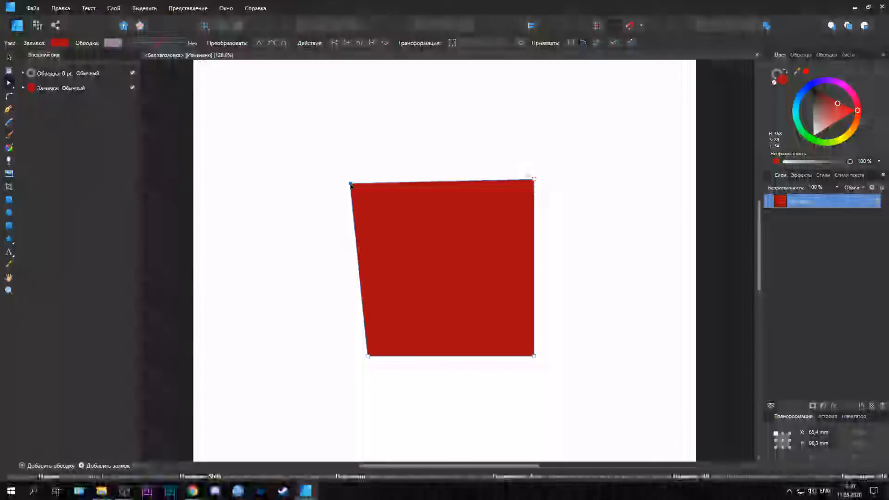
{"action": "left_click_drag", "start_coordinate": [534, 179], "coordinate": [552, 172]}
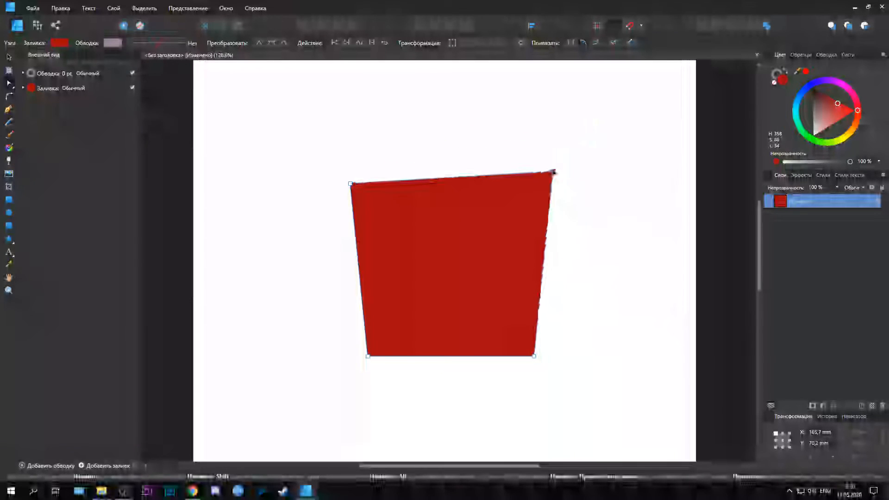
{"action": "left_click_drag", "start_coordinate": [534, 356], "coordinate": [563, 359]}
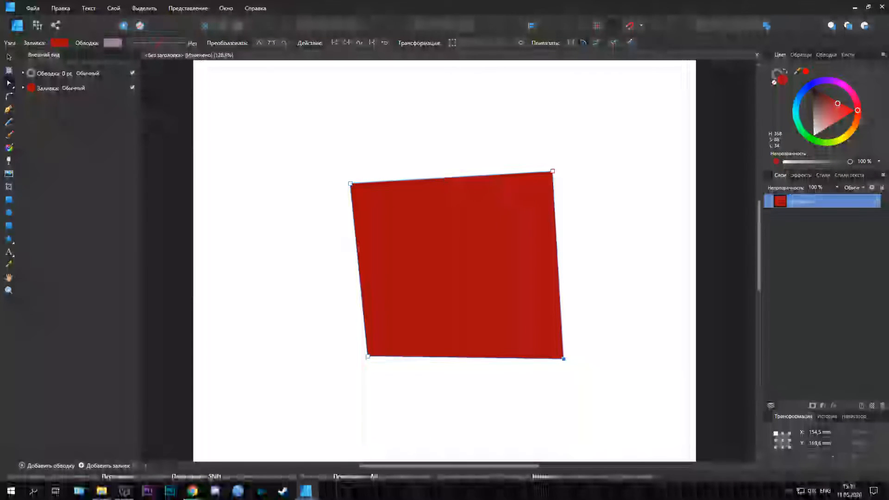
Add a node midway on the red shape's top edge and one on its left edge, pulling each outward into a point.
{"action": "left_click", "coordinate": [441, 178]}
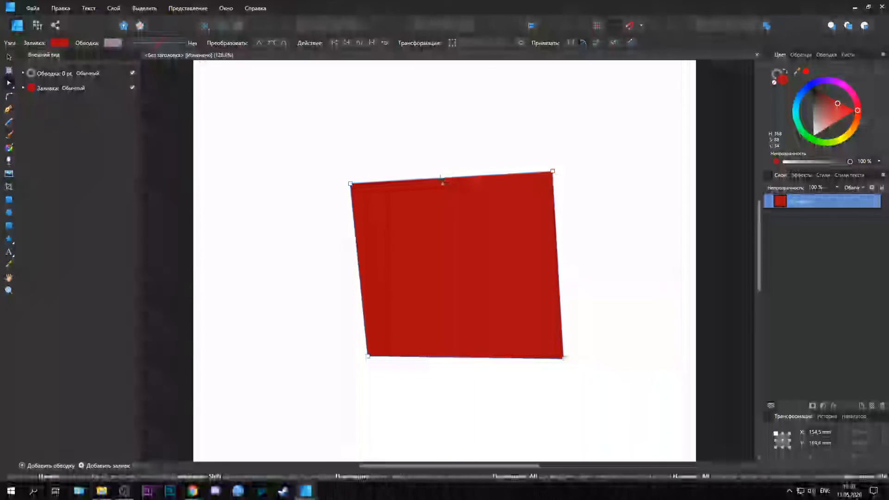
{"action": "left_click_drag", "start_coordinate": [440, 178], "coordinate": [437, 95]}
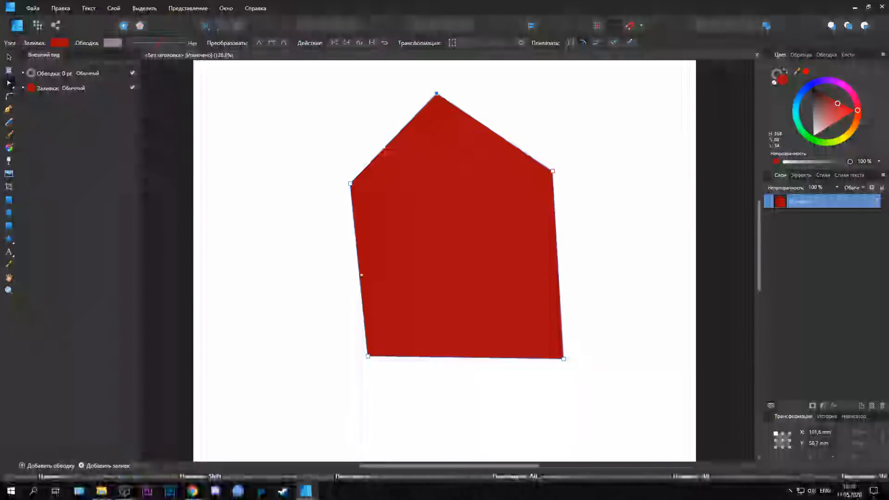
{"action": "left_click", "coordinate": [358, 275]}
{"action": "left_click_drag", "start_coordinate": [359, 275], "coordinate": [295, 296]}
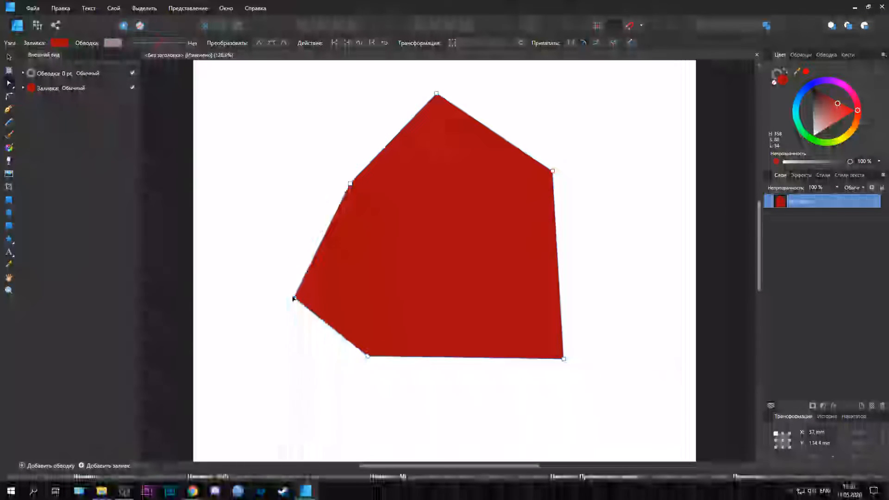
Add two nodes along the red shape's bottom edge, pull them outward, and move the original lower-left corner node outward.
{"action": "left_click", "coordinate": [467, 359]}
{"action": "left_click_drag", "start_coordinate": [467, 360], "coordinate": [468, 404]}
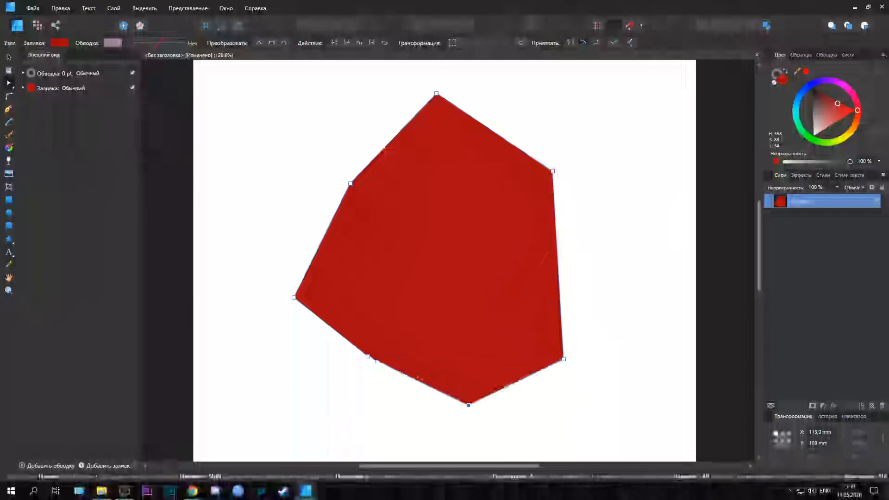
{"action": "left_click", "coordinate": [409, 380]}
{"action": "left_click_drag", "start_coordinate": [409, 380], "coordinate": [353, 419]}
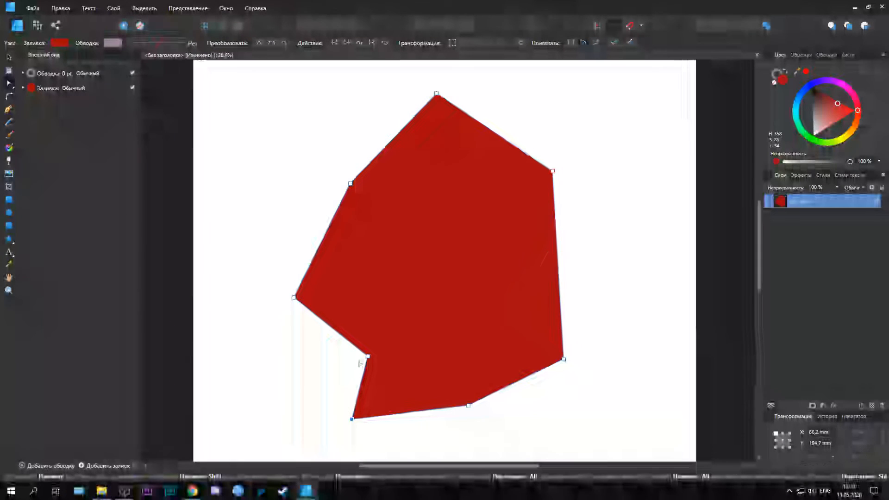
{"action": "left_click_drag", "start_coordinate": [368, 356], "coordinate": [267, 370]}
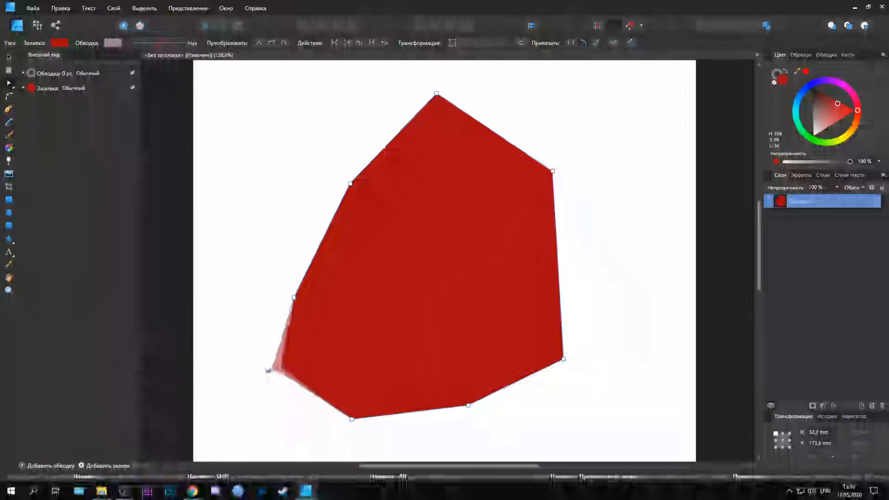
Add nodes on the red shape's right and upper-right edges, pull them outward, and move the original upper-right corner node outward.
{"action": "left_click", "coordinate": [556, 239]}
{"action": "left_click_drag", "start_coordinate": [556, 240], "coordinate": [636, 224]}
{"action": "left_click", "coordinate": [506, 141]}
{"action": "left_click_drag", "start_coordinate": [506, 141], "coordinate": [577, 107]}
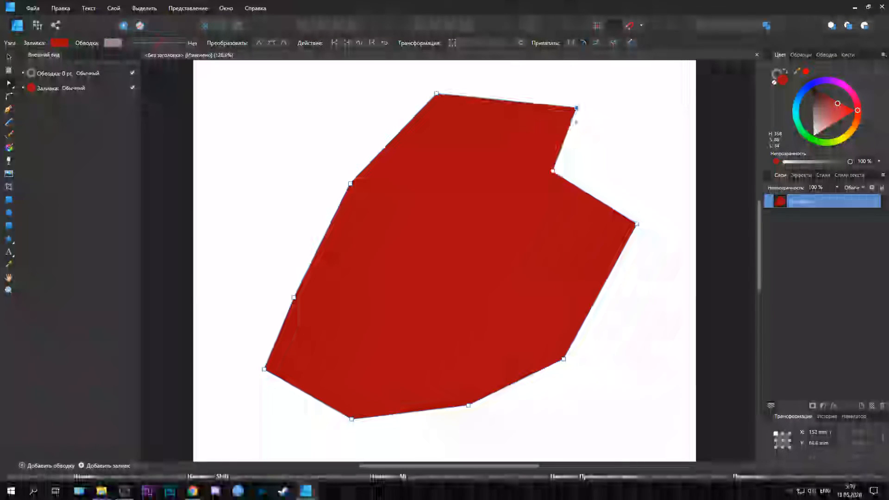
{"action": "left_click_drag", "start_coordinate": [552, 171], "coordinate": [654, 142]}
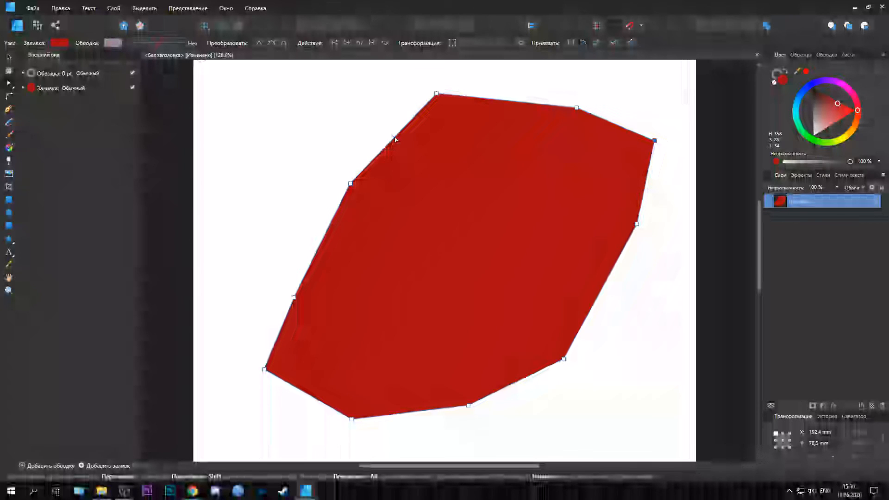
Bend the shape's straight upper-left segment outward into a curve and the left segment below it inward.
{"action": "left_click_drag", "start_coordinate": [395, 139], "coordinate": [376, 122]}
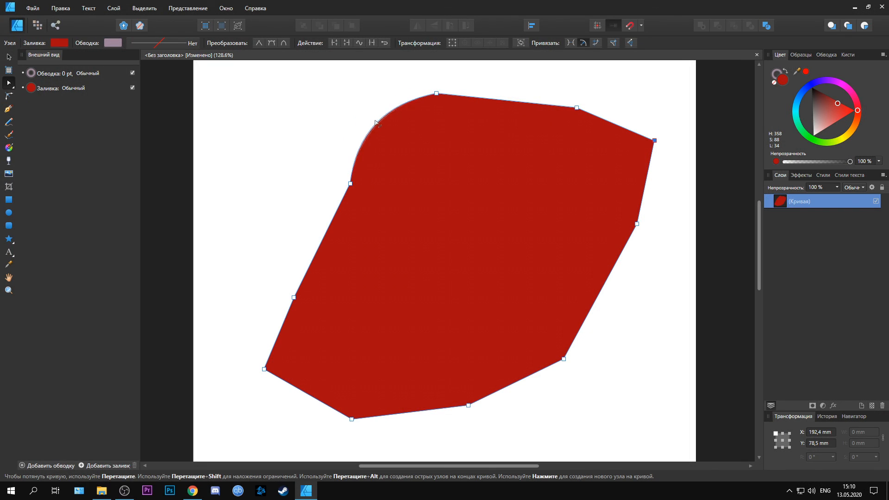
{"action": "left_click_drag", "start_coordinate": [332, 224], "coordinate": [348, 242]}
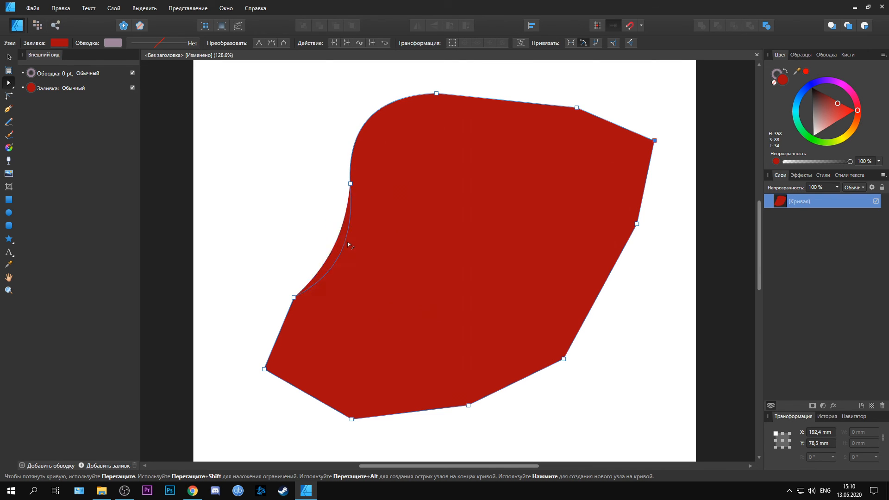